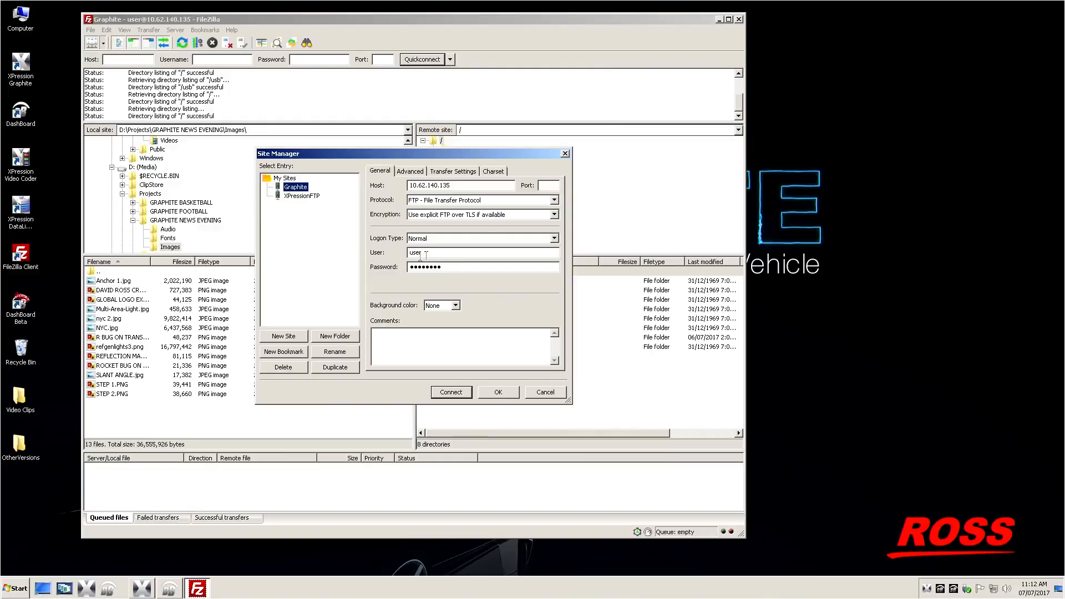
Step: Connect to the saved Graphite FTP site and open the remote /usb/Stills folder
left_click(451, 392)
key("Return")
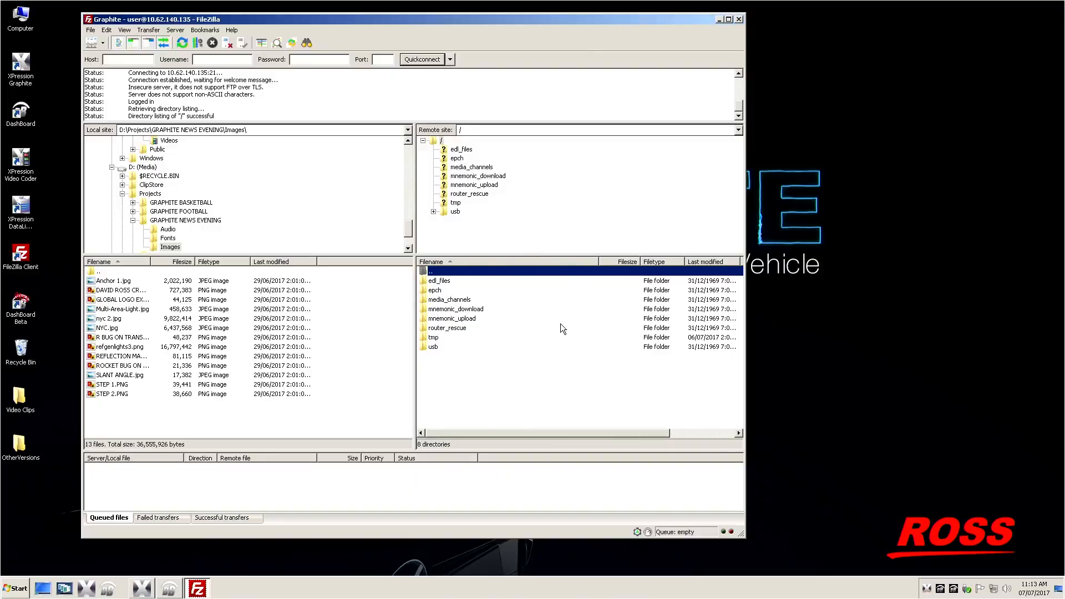
double_click(460, 346)
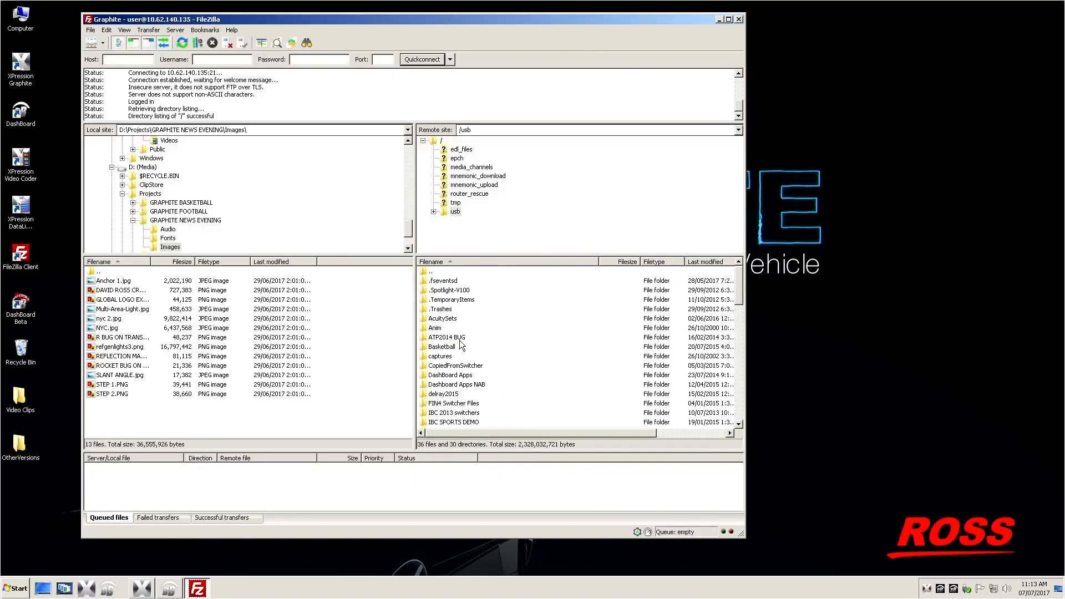
scroll(460, 340, "down", 5)
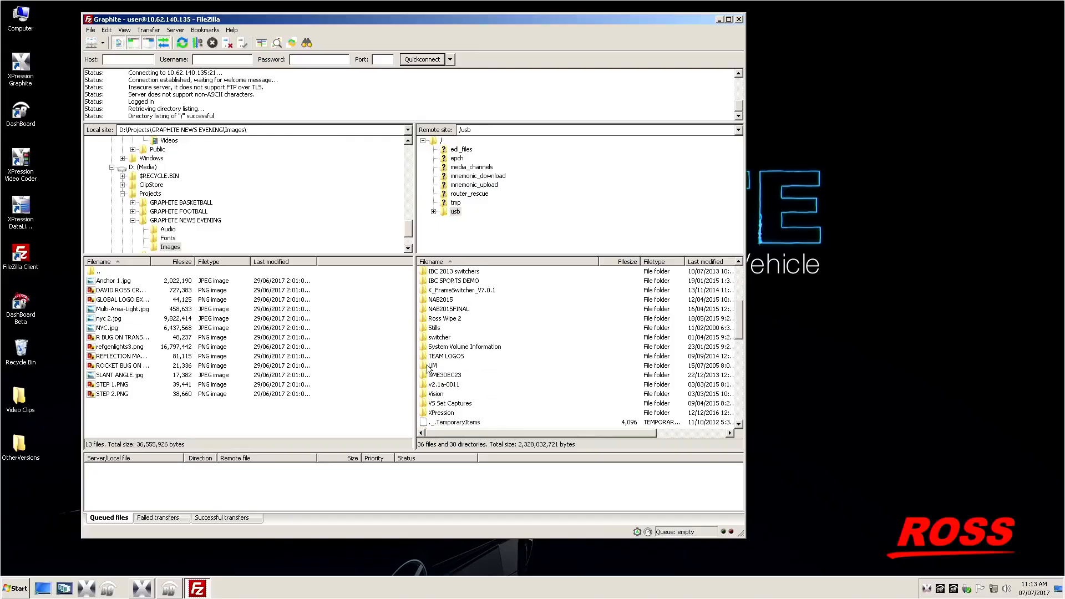
double_click(436, 329)
scroll(503, 356, "down", 12)
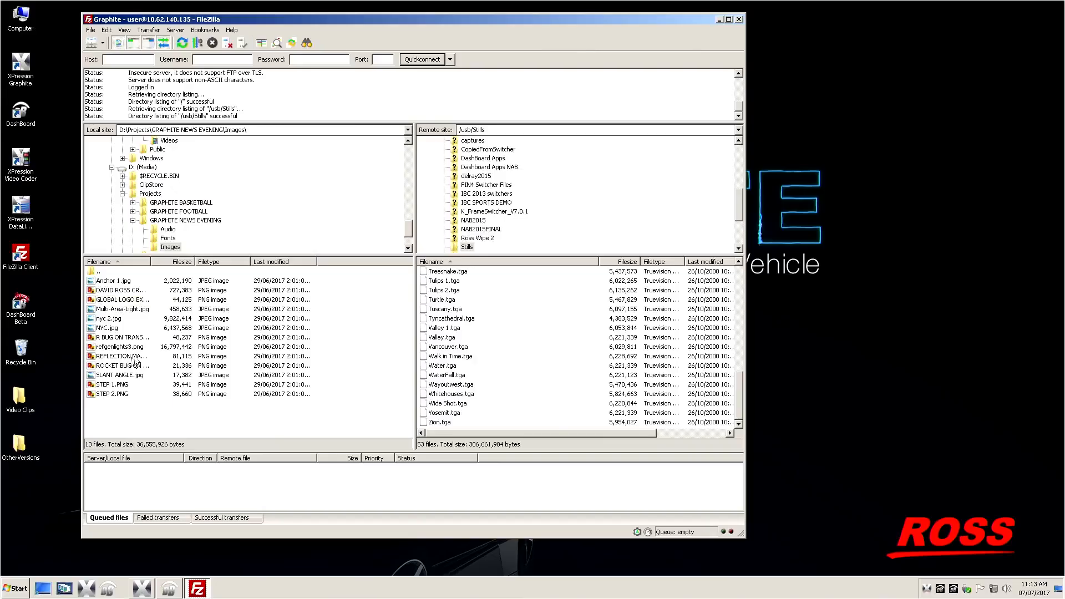
Step: Upload the cropped portrait PNG from the local Images folder to the remote Stills folder
left_click(109, 349)
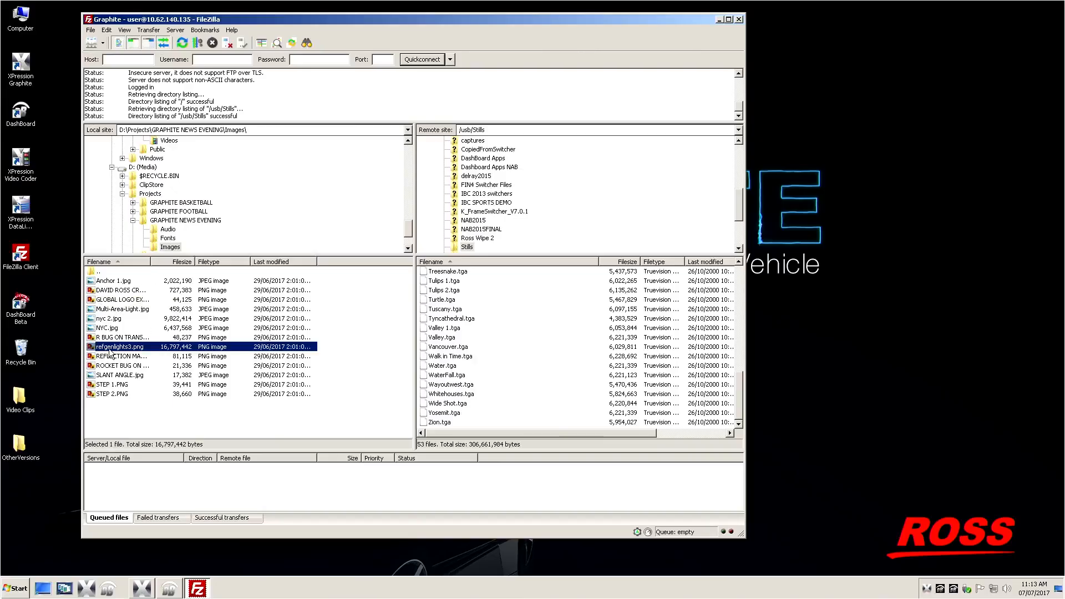
left_click(92, 291)
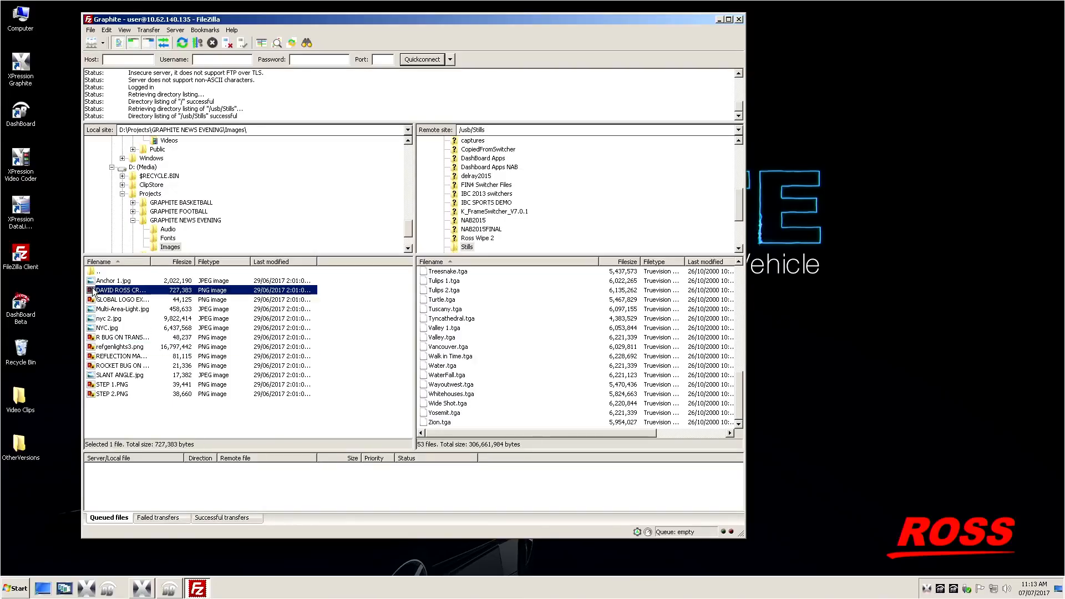
left_click_drag(93, 291, 501, 370)
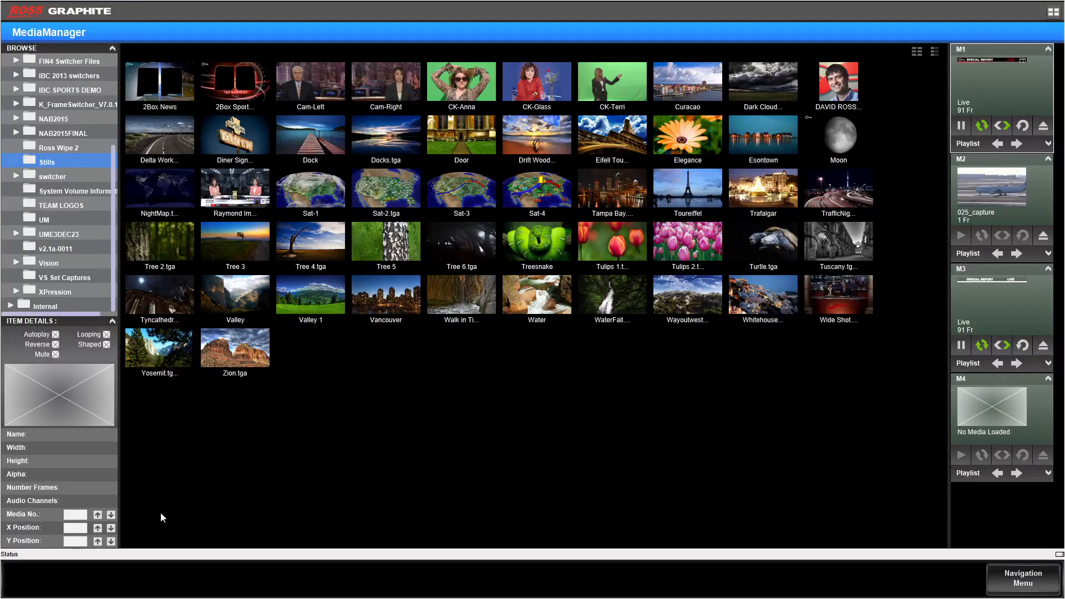
Step: In Graphite MediaManager, cue the uploaded portrait still from the Stills folder into media channel M2
left_click(851, 86)
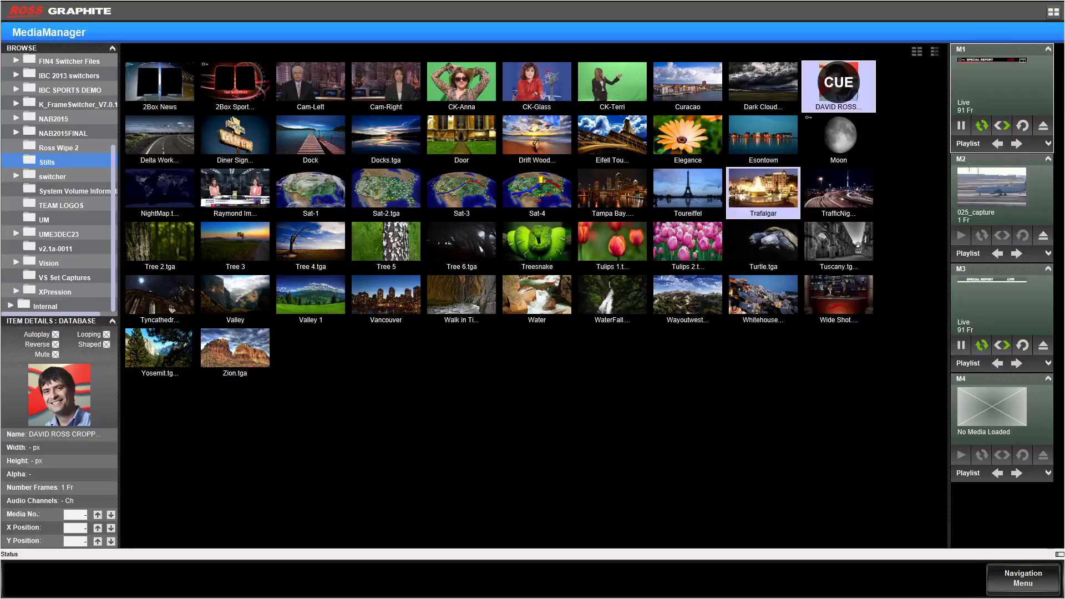
left_click(982, 195)
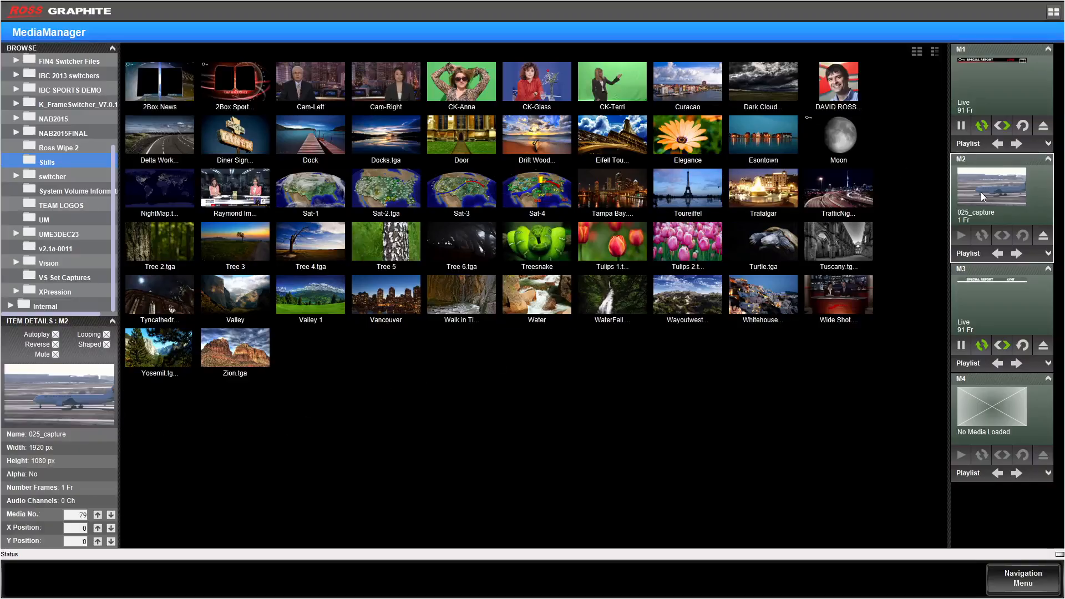
left_click(839, 92)
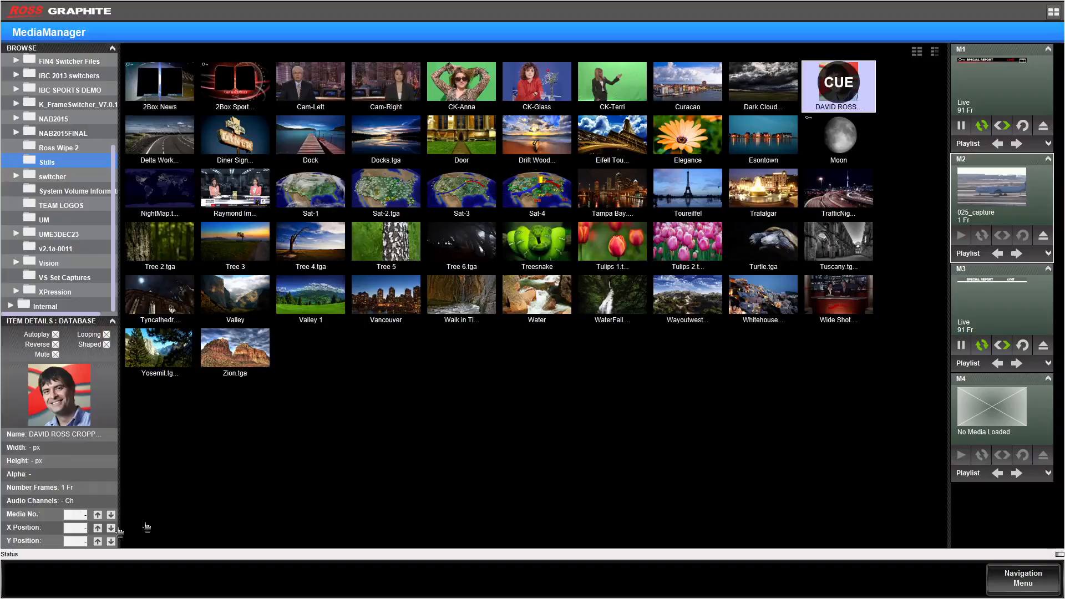
left_click(848, 90)
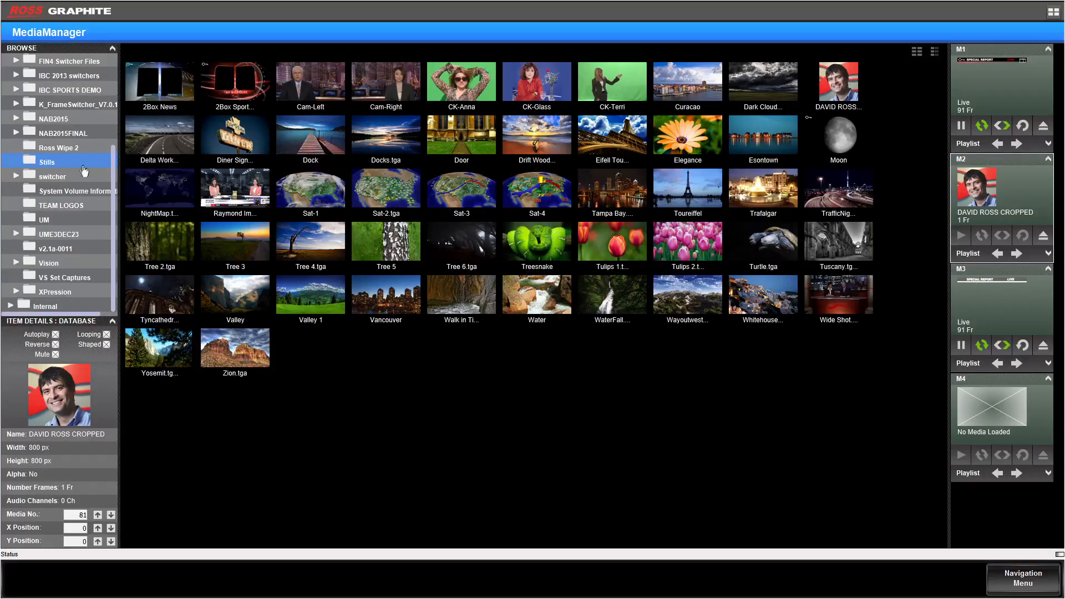
Step: Cue the CK-Terri still into media channel M1
left_click(1014, 91)
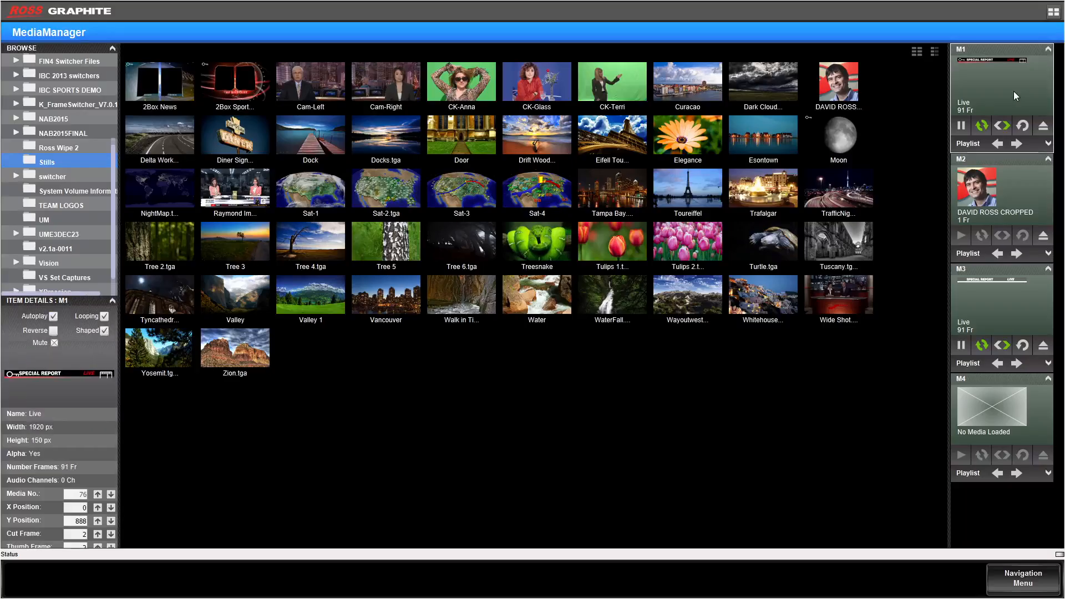
left_click(610, 84)
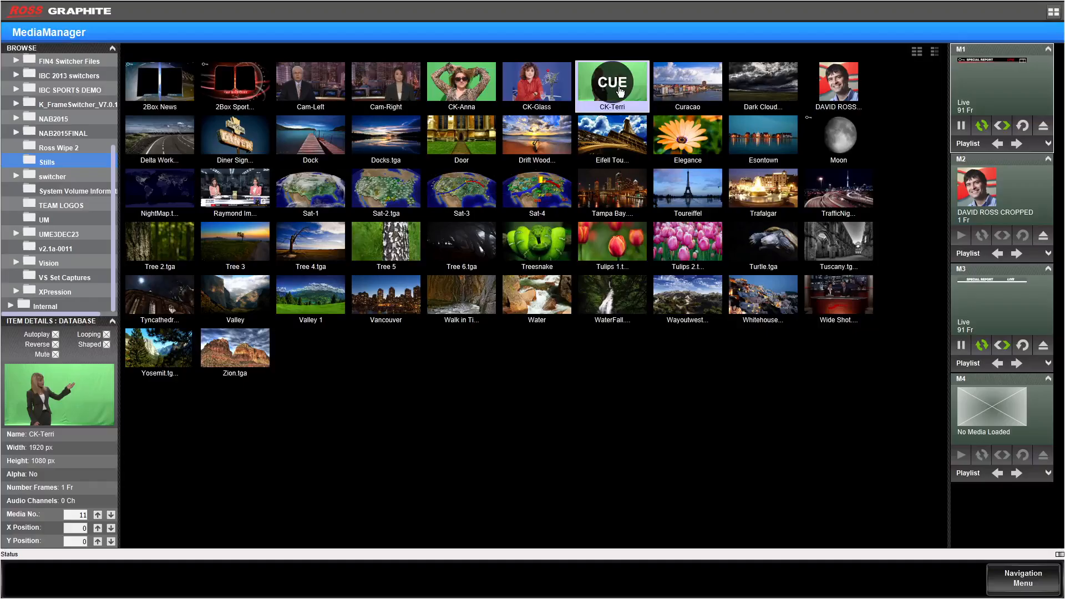
left_click(621, 90)
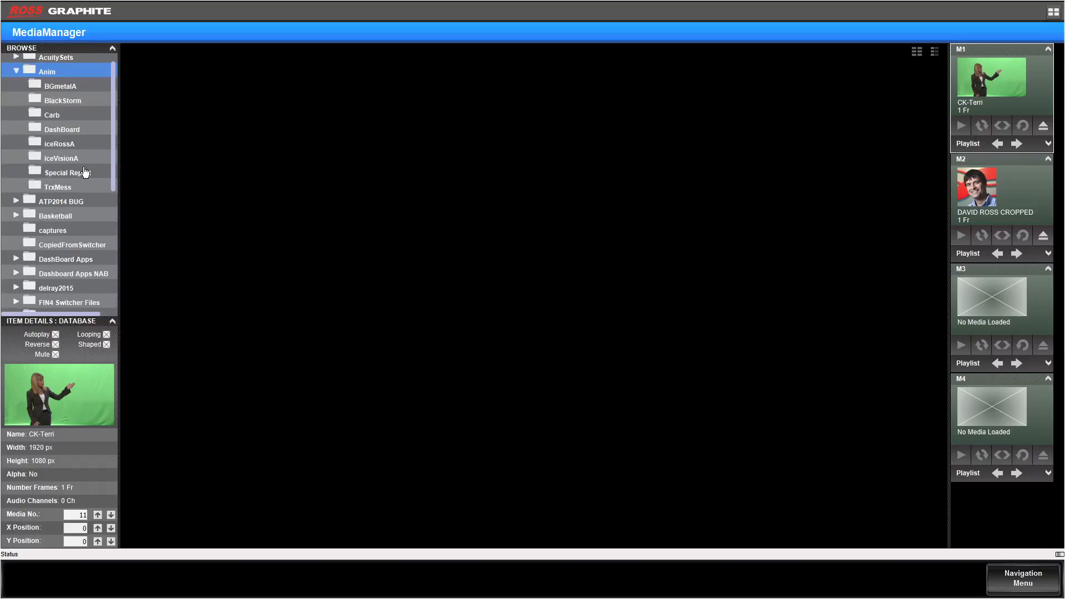
Step: Cue the Carbonite animation from the Anim/Carb folder into media channel M2
left_click(71, 132)
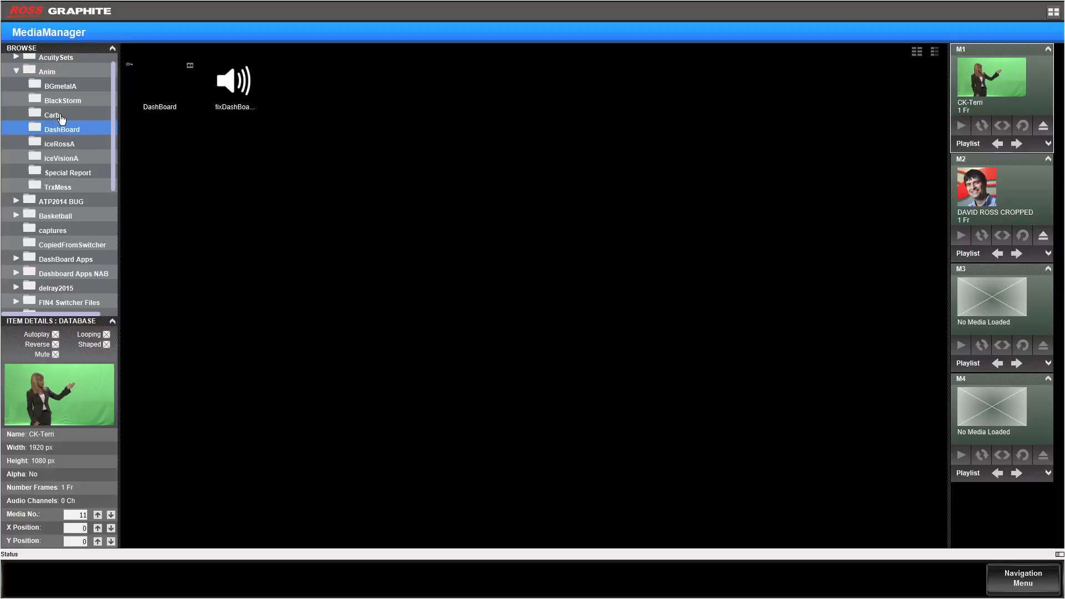
left_click(61, 118)
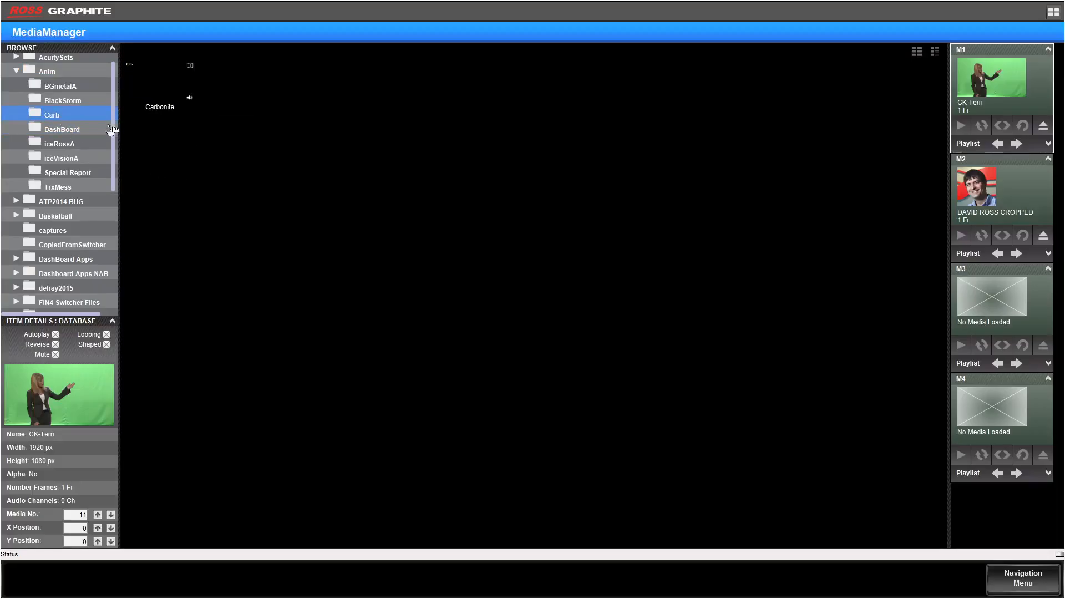
left_click(148, 95)
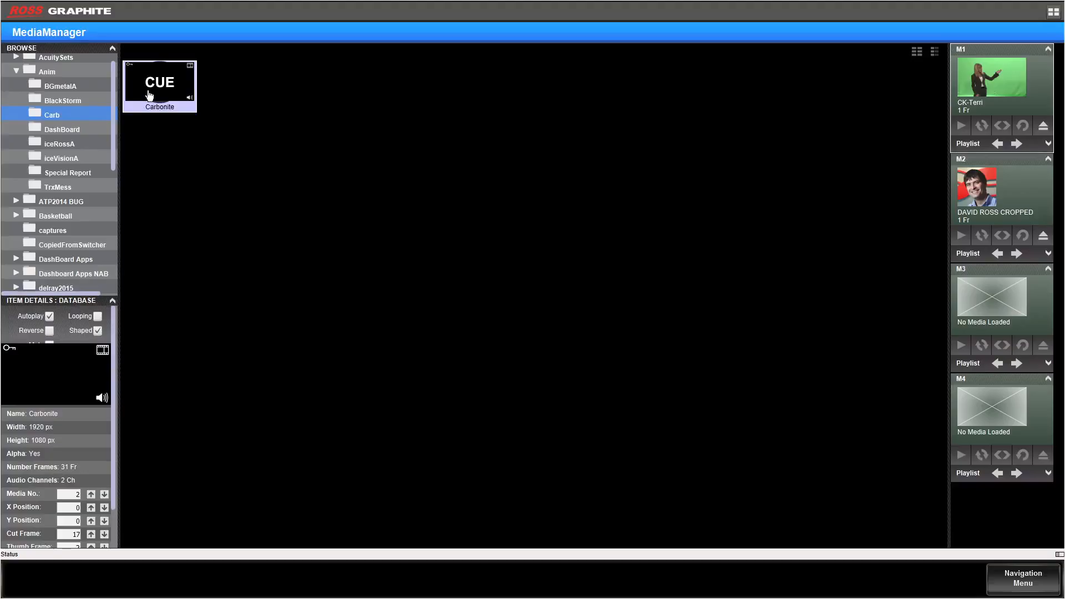
left_click(980, 194)
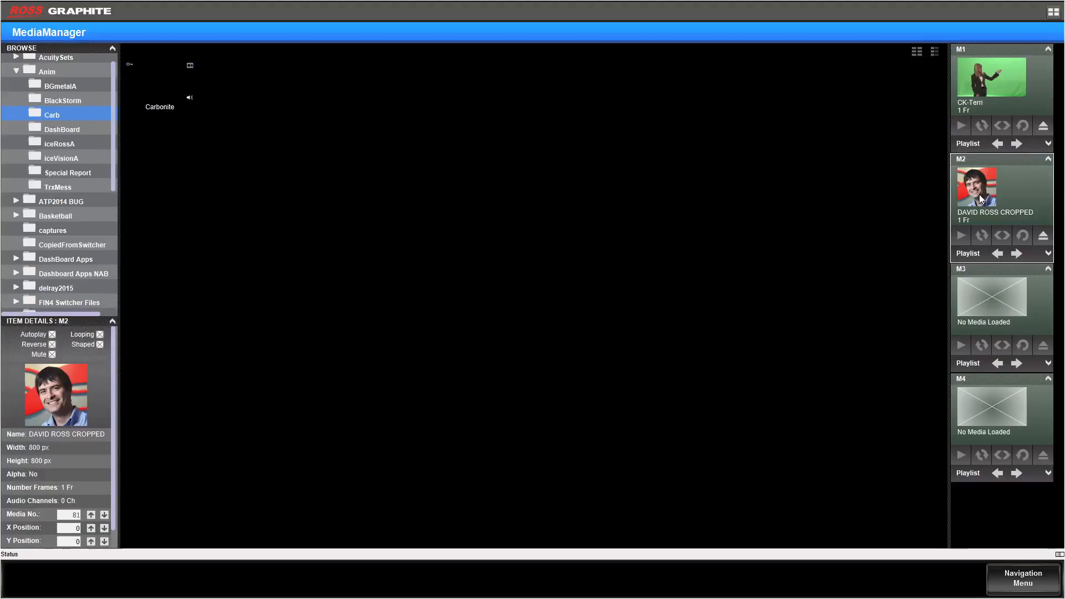
left_click(170, 83)
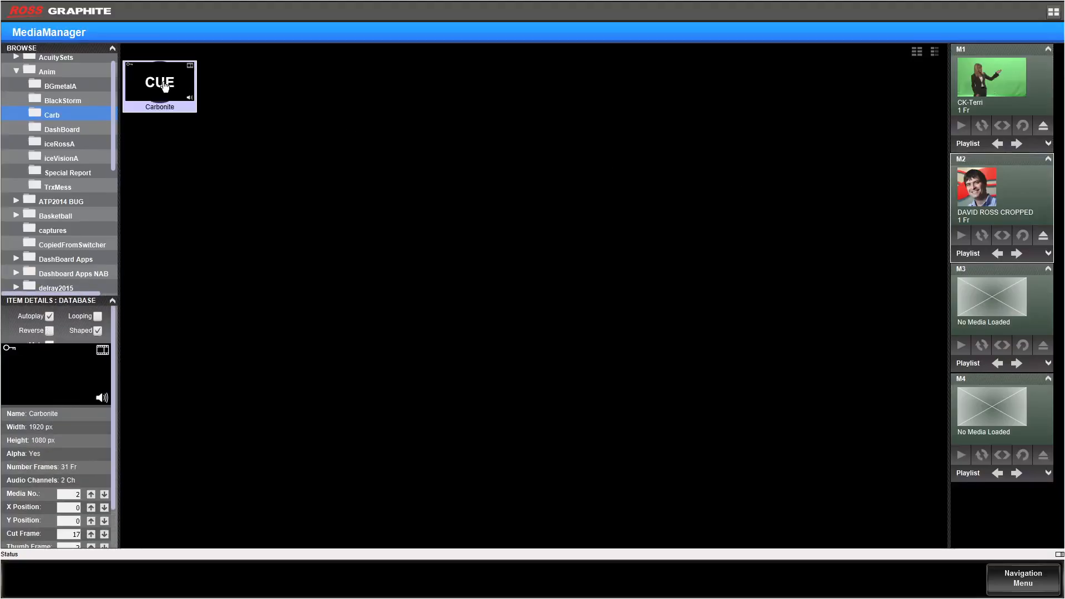
left_click(165, 84)
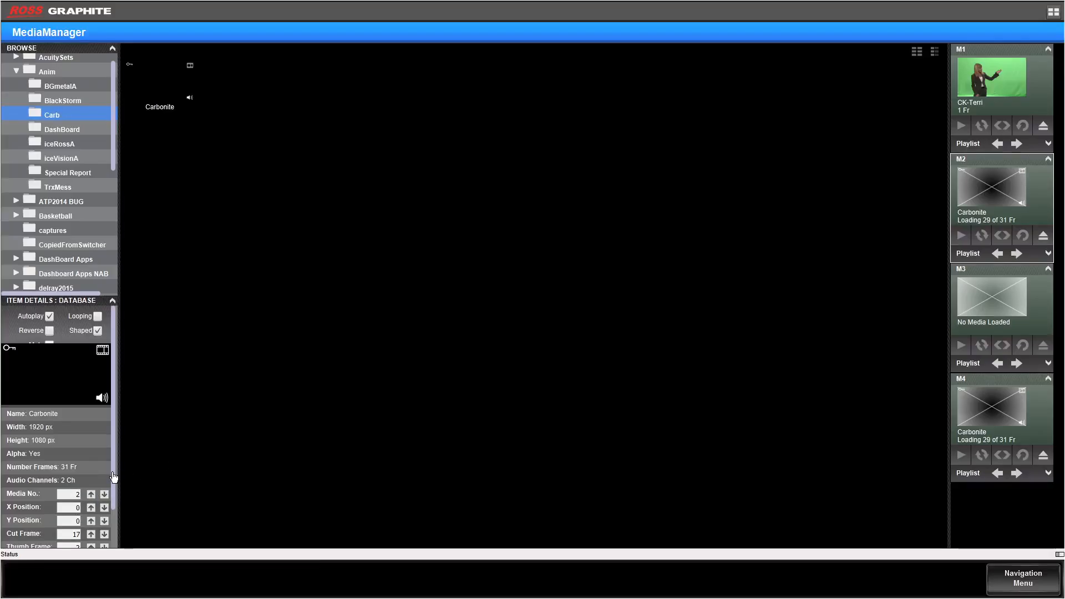
Step: Set the Carbonite animation's thumb frame to 17
left_click_drag(113, 483, 109, 512)
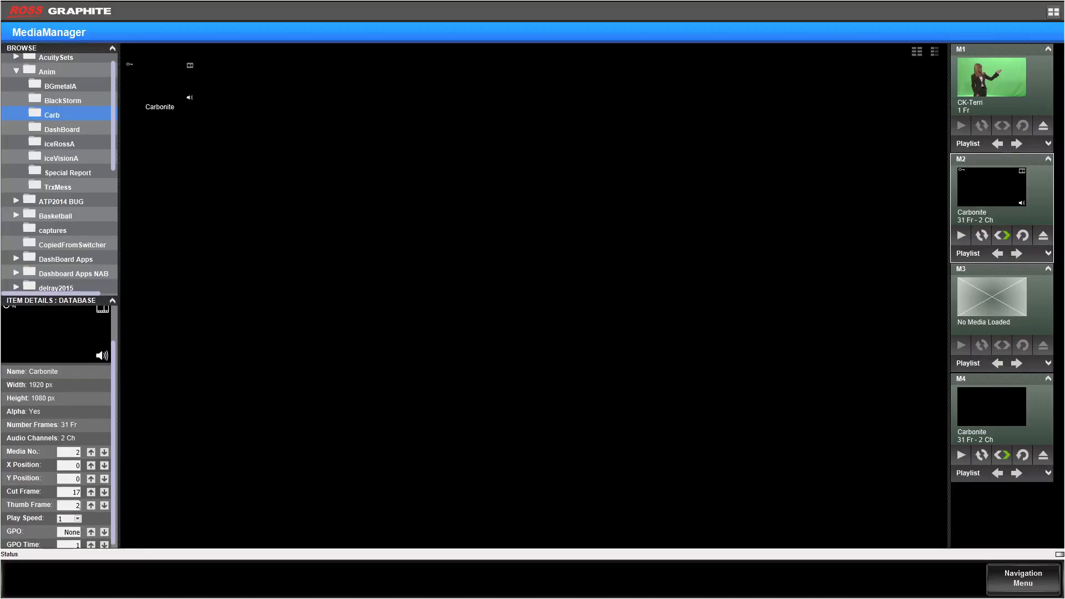
double_click(80, 505)
type("17")
left_click(166, 106)
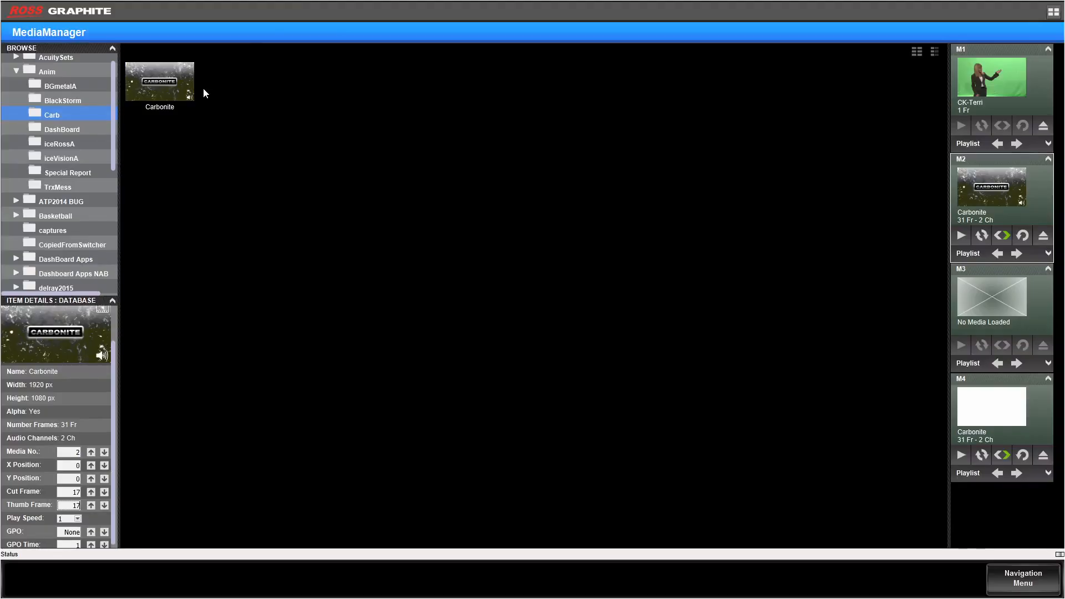
left_click(109, 361)
left_click_drag(114, 369, 115, 333)
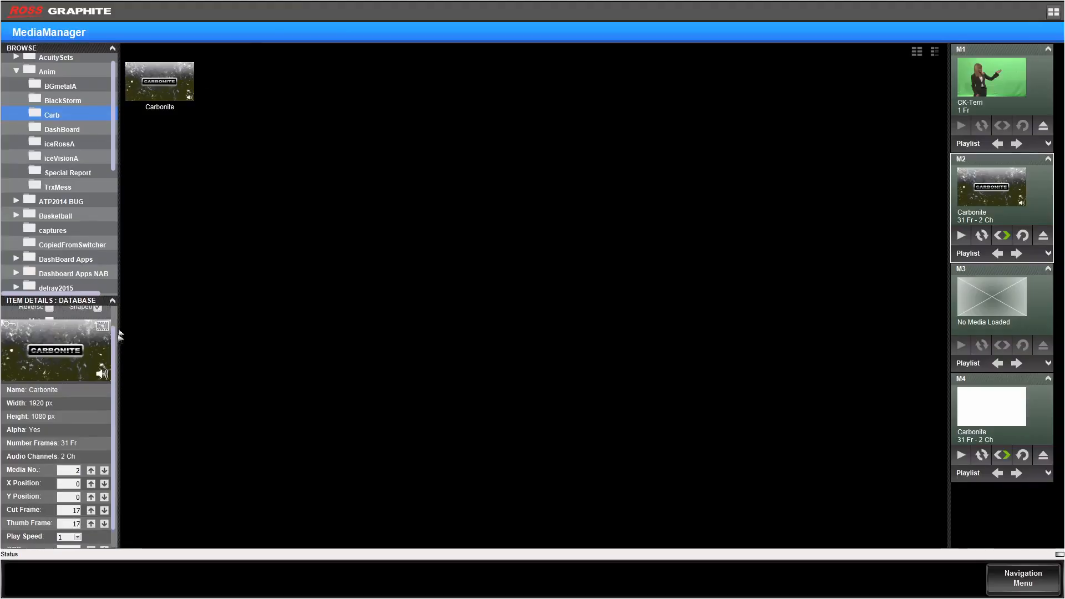
left_click(186, 82)
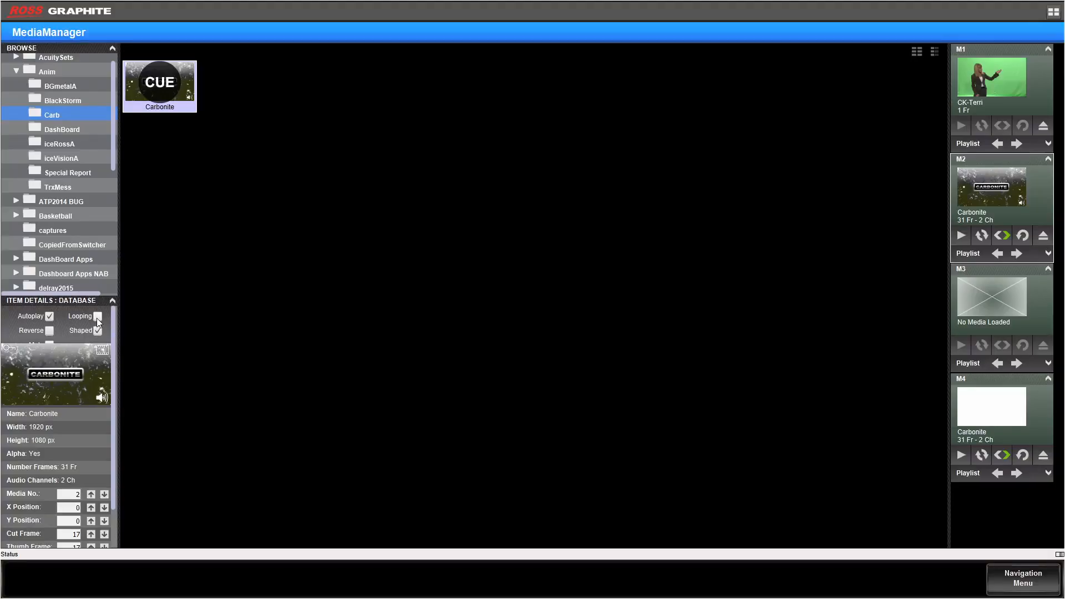
Step: Load the BGmetalA animation from its Anim subfolder into media channel M1 and show its item details
left_click(82, 88)
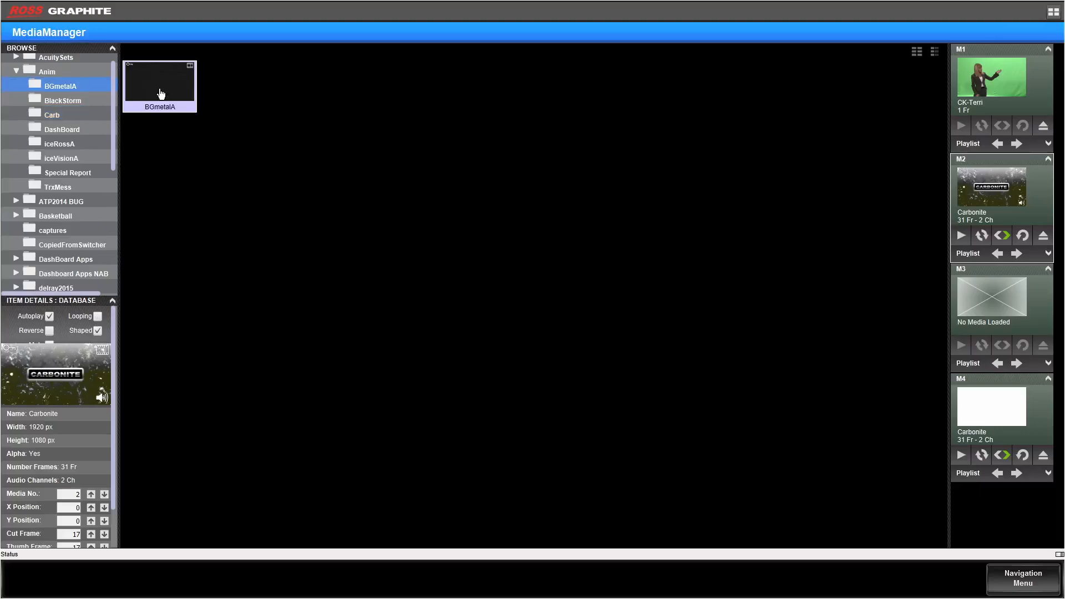
left_click_drag(161, 94, 988, 89)
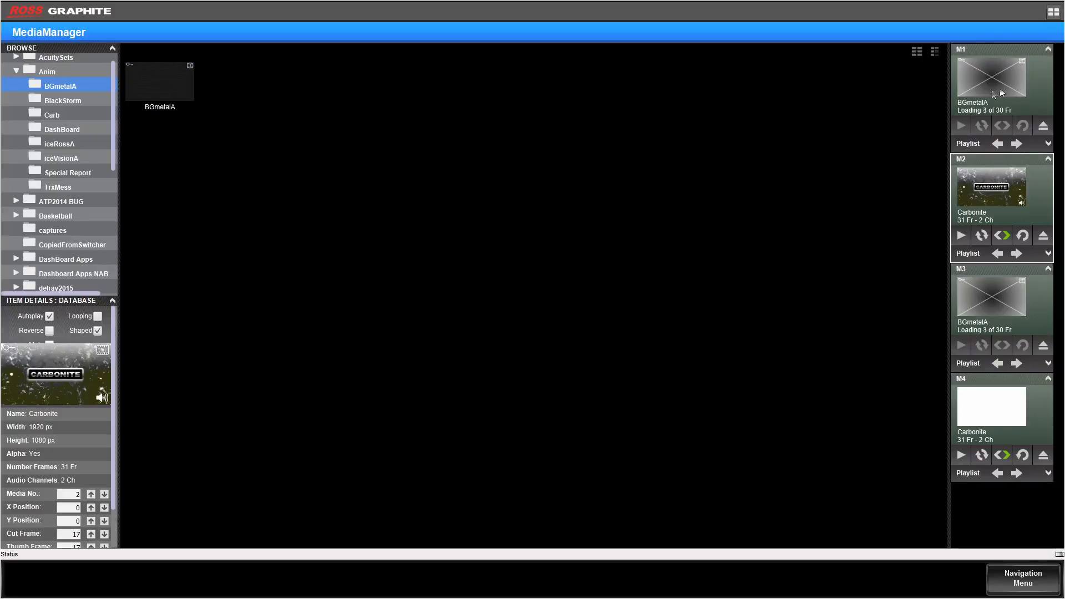
left_click(185, 88)
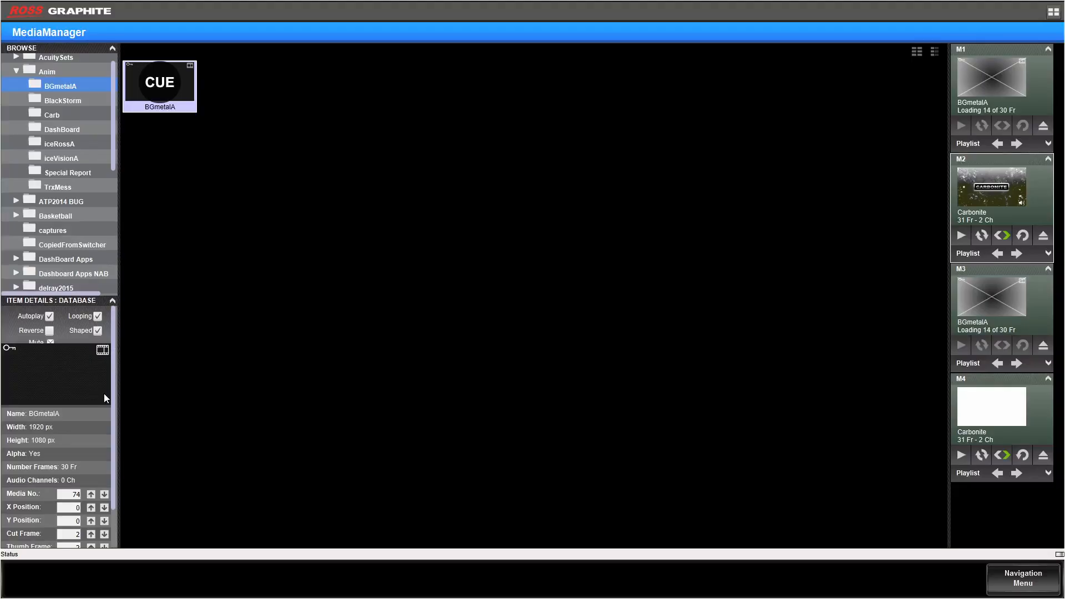
Step: Build a playlist for M1 with CK-Anna, Elegance, Esontown and Moon from the Stills folder
left_click(999, 170)
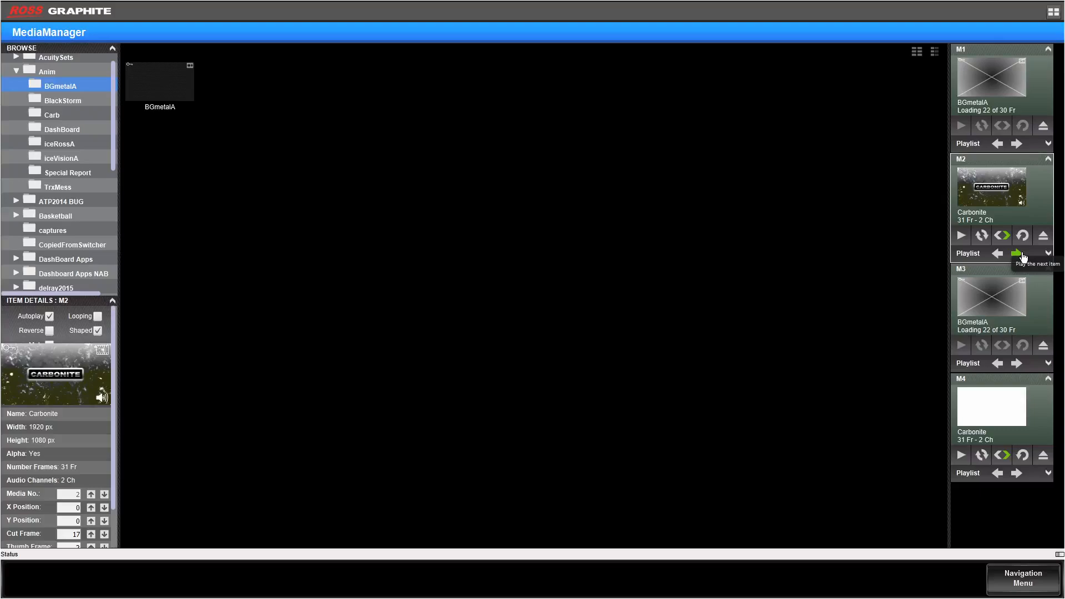
left_click(1048, 146)
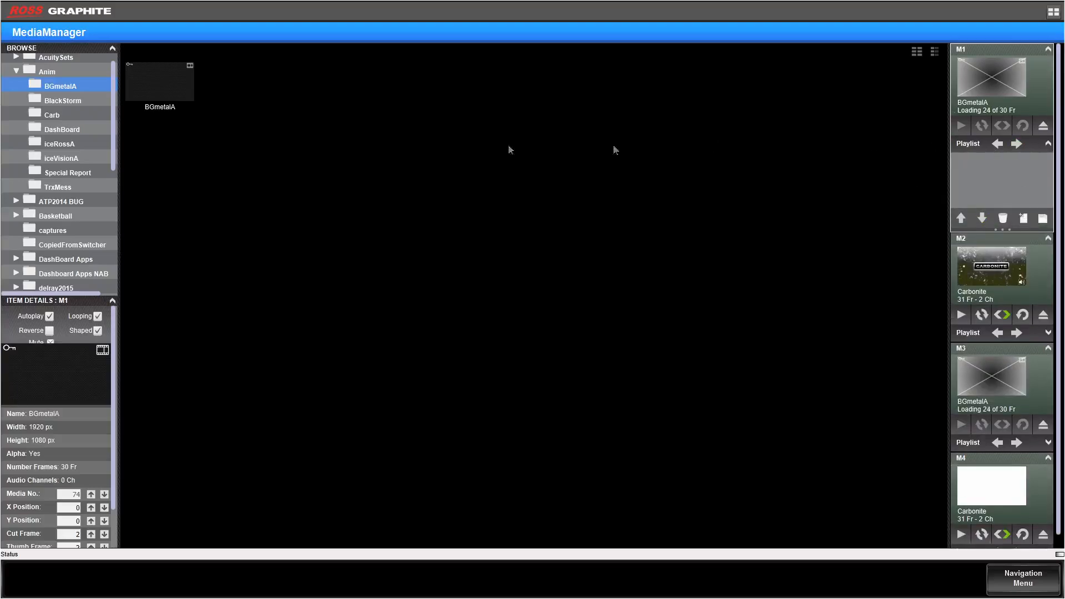
left_click_drag(113, 160, 62, 214)
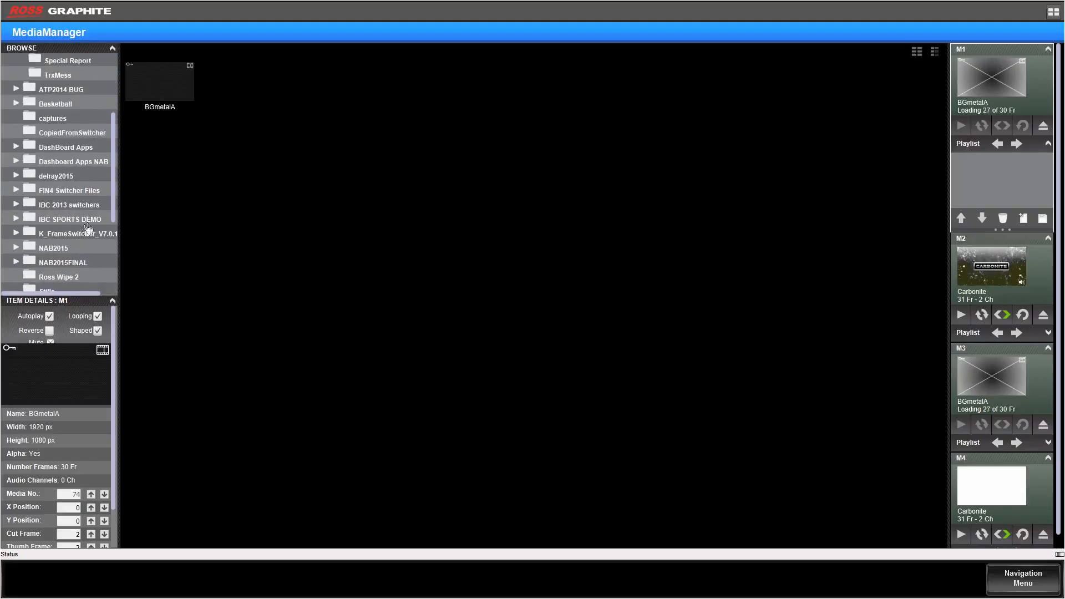
scroll(110, 230, "down", 2)
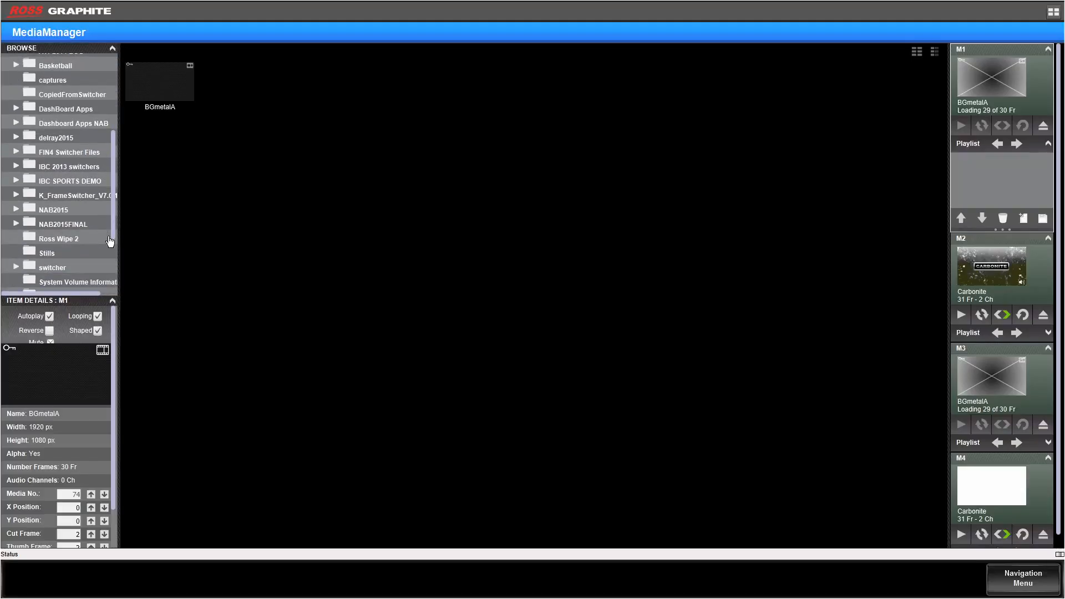
scroll(108, 244, "down", 1)
left_click(43, 244)
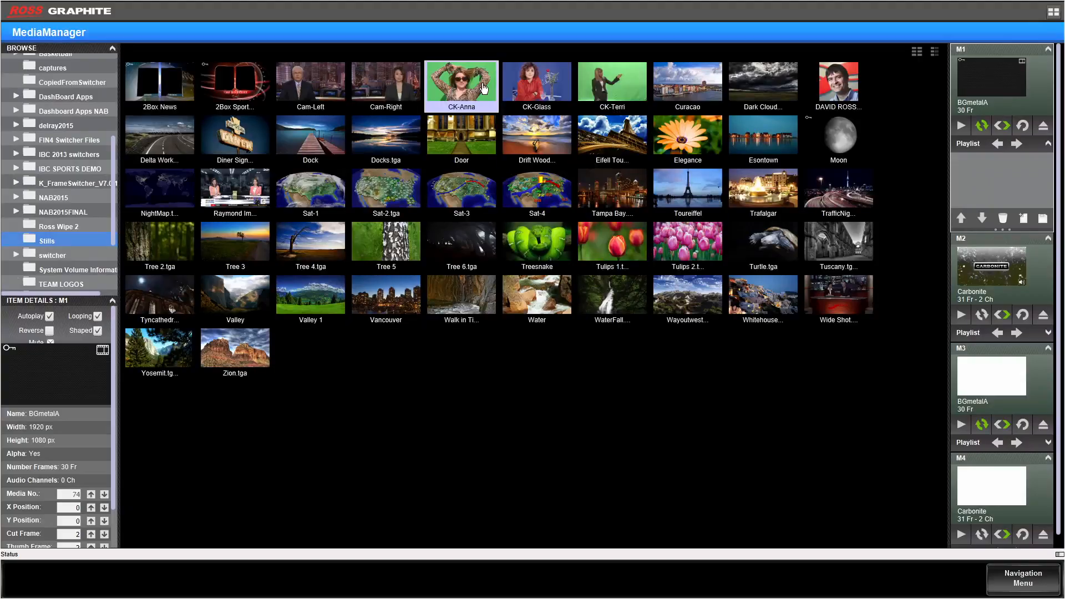
left_click_drag(484, 88, 979, 161)
left_click_drag(688, 136, 988, 170)
left_click_drag(749, 150, 974, 202)
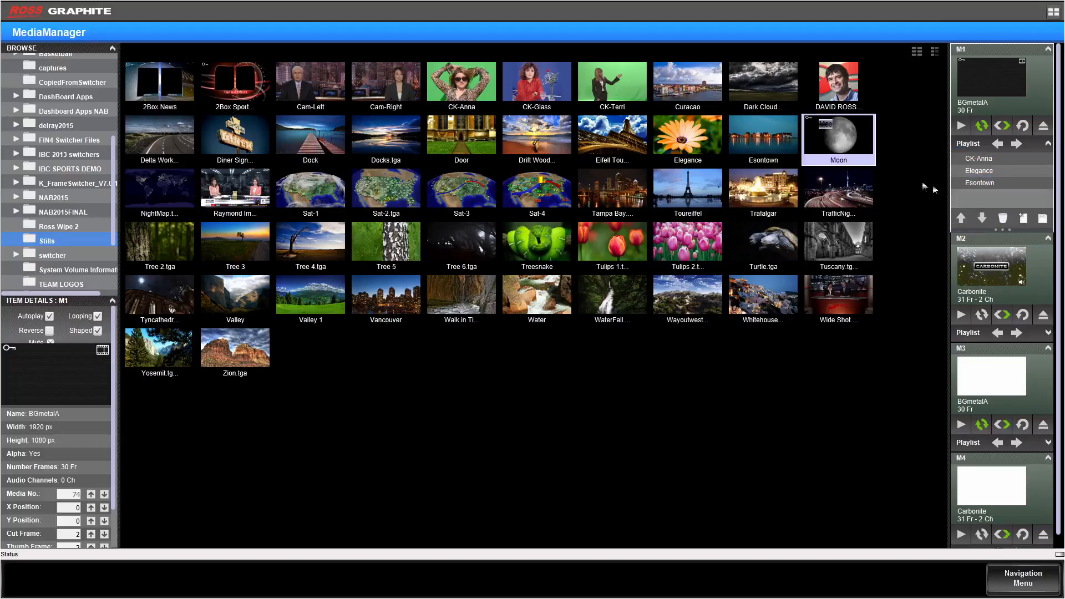
left_click_drag(907, 180, 990, 195)
Step: Advance the M1 playlist from CK-Anna through Elegance to Esontown
left_click(1024, 146)
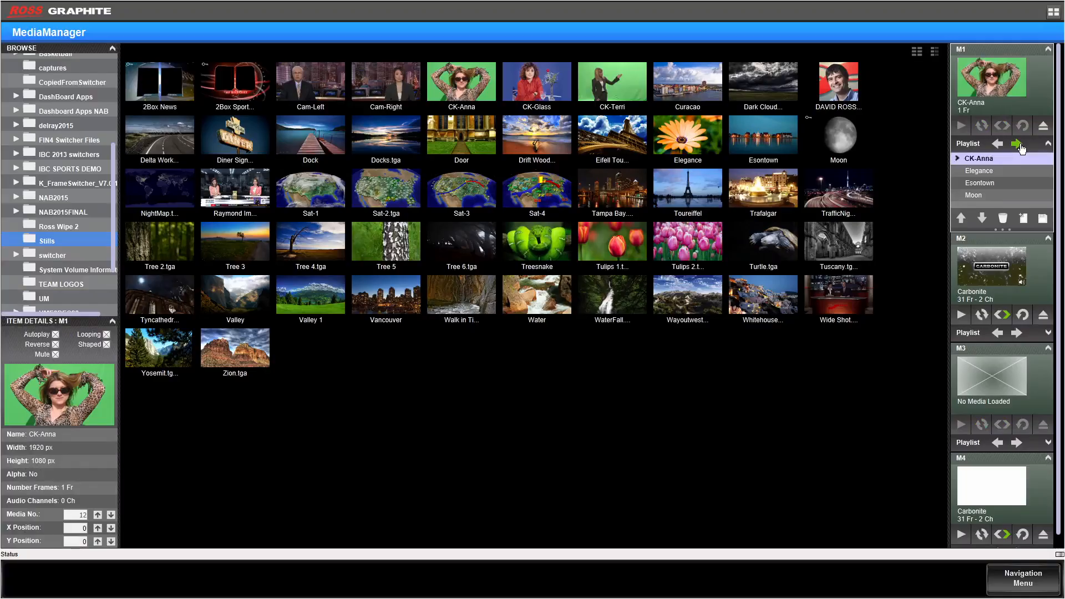
left_click(1023, 146)
left_click(1023, 146)
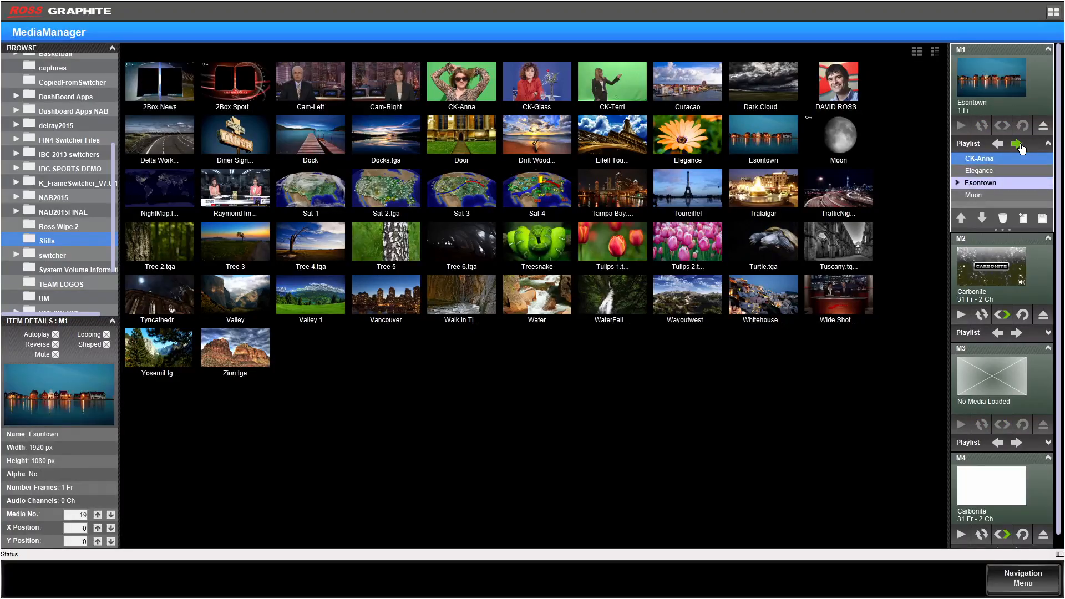
Step: Advance the M1 playlist to Moon, step it back to CK-Anna, and advance it again to Moon
left_click(1023, 146)
left_click(998, 146)
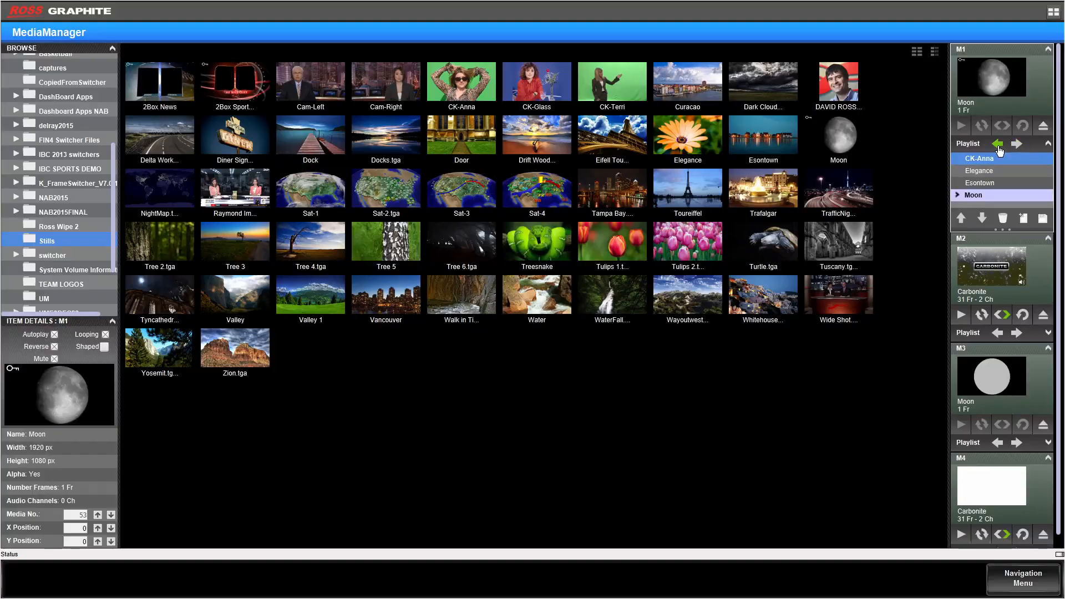
left_click(998, 146)
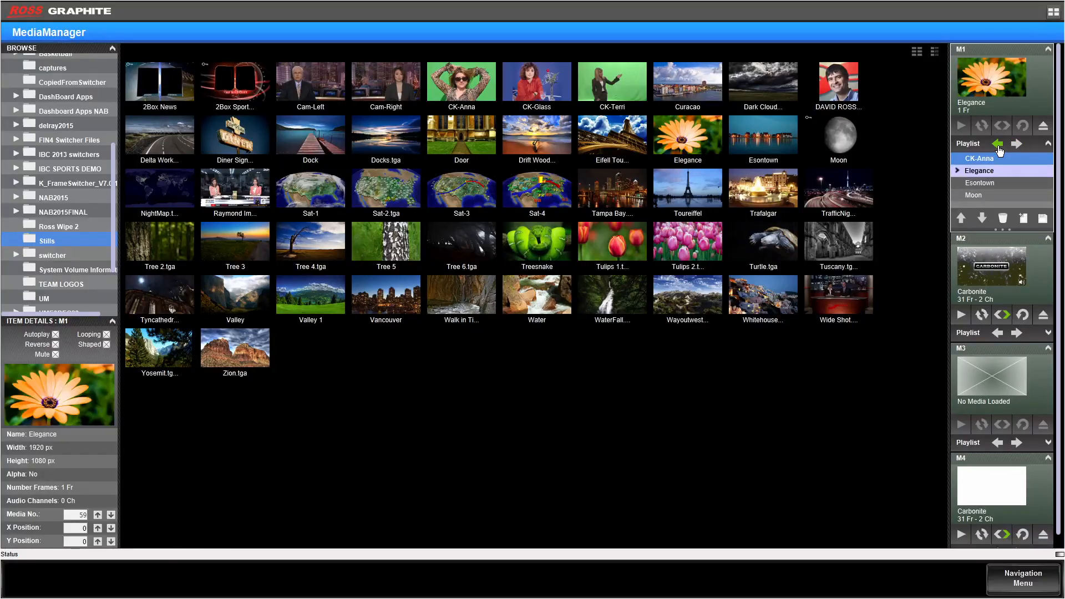
left_click(999, 146)
left_click(1017, 145)
left_click(1017, 146)
left_click(1016, 146)
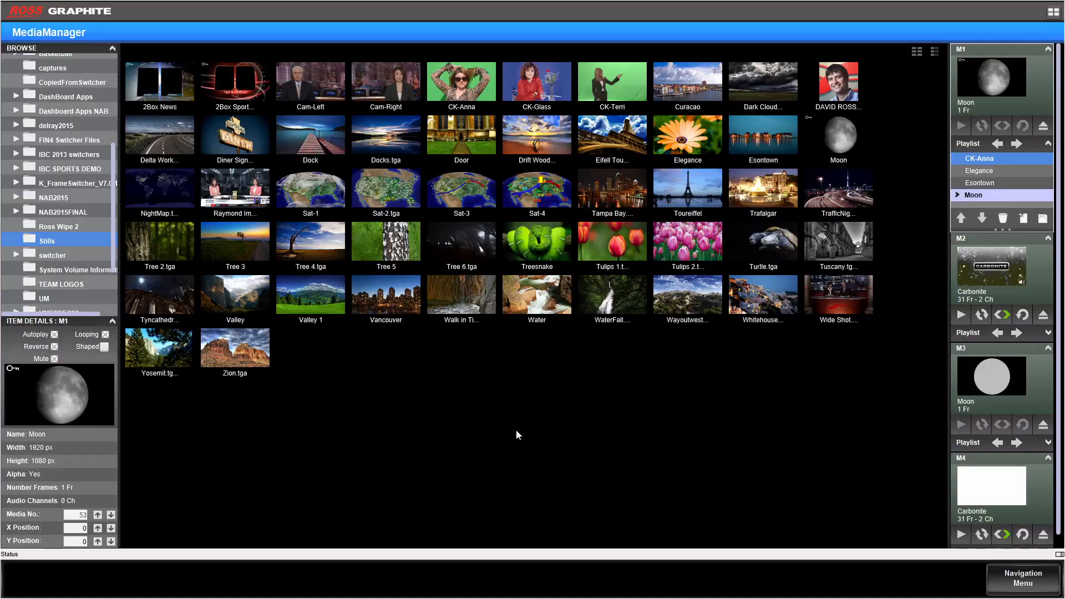
Step: In Custom Controls, select Custom Control 4 of Bank 3 and show the Switcher MediaStore Channel Action event options
left_click(1017, 571)
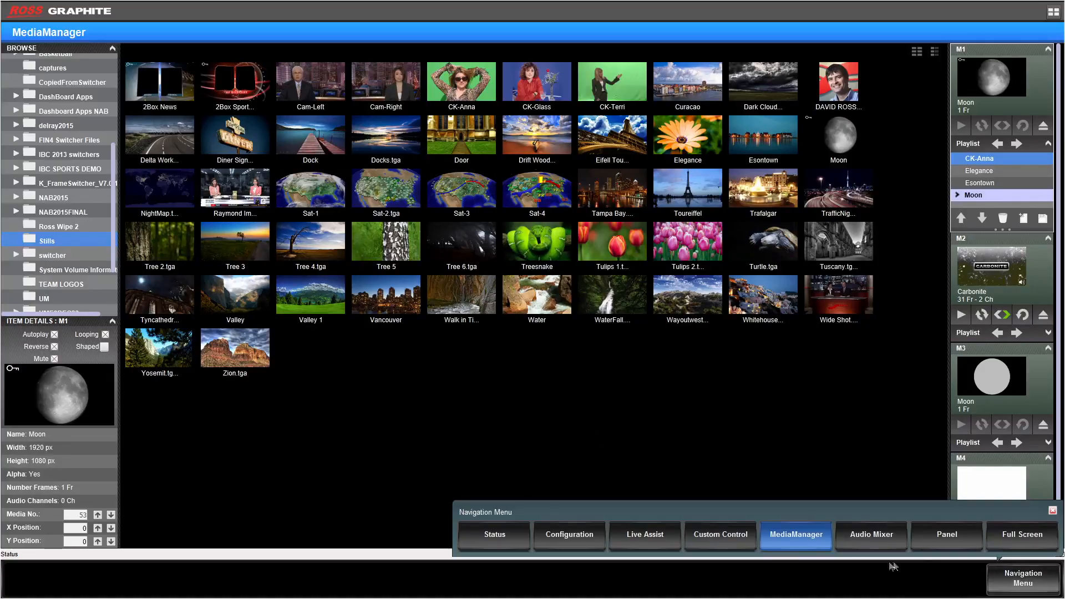
left_click(725, 538)
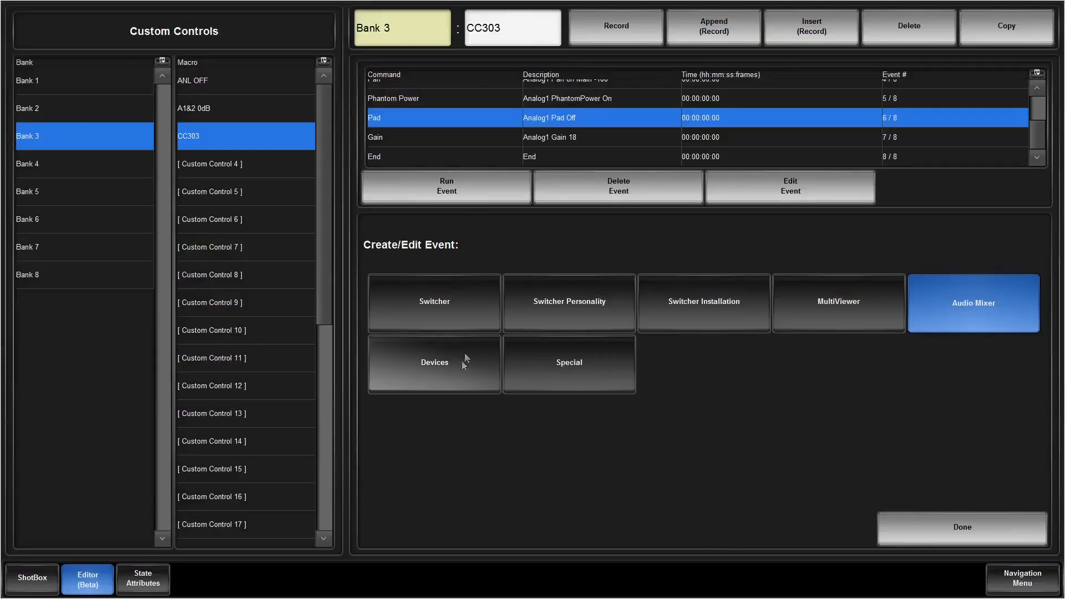
left_click(222, 162)
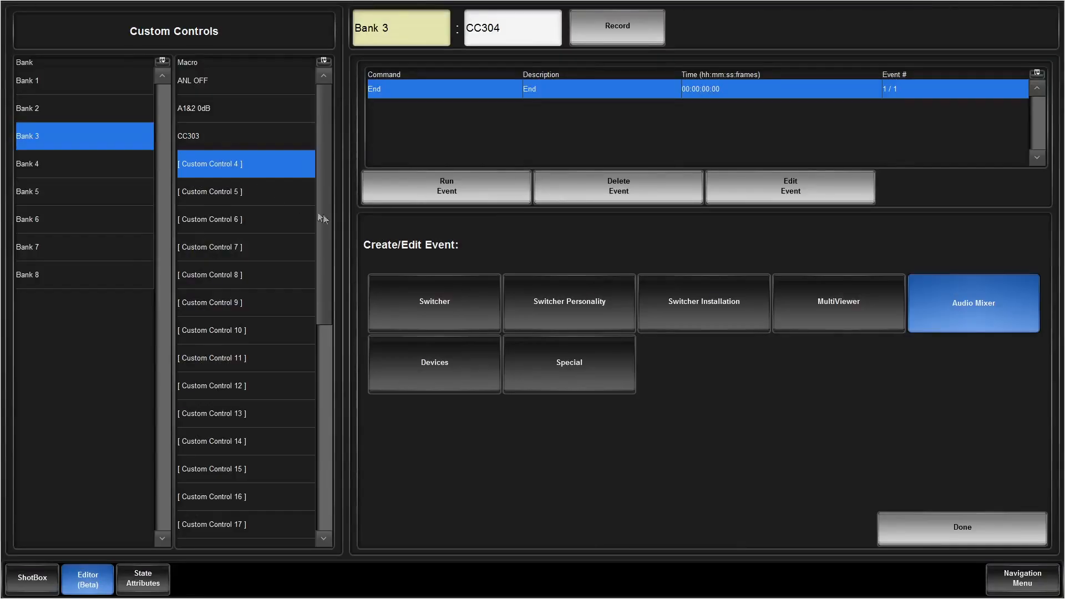
left_click(425, 299)
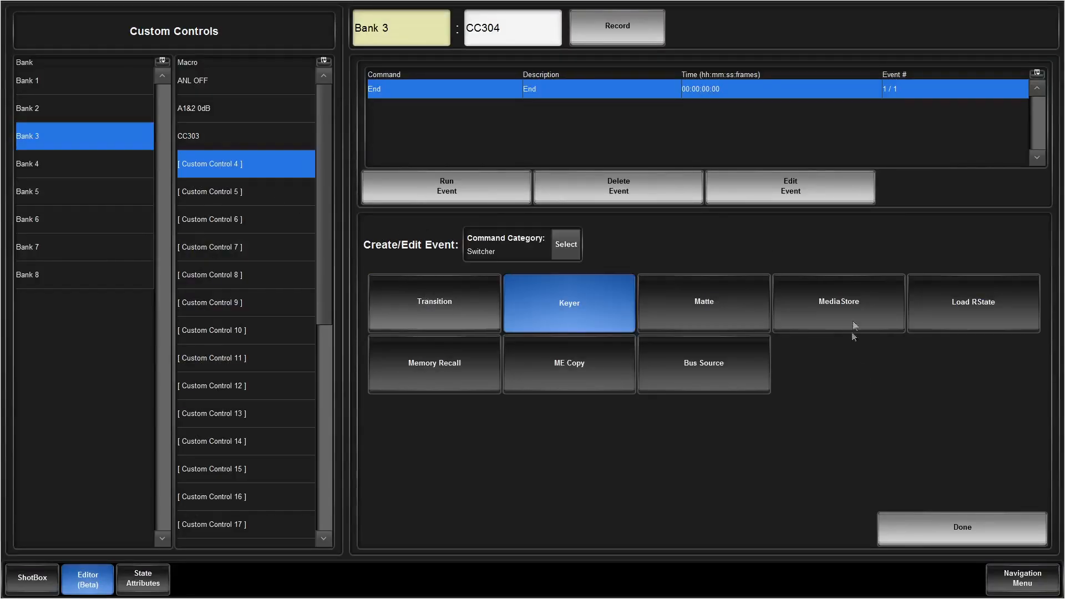
left_click(854, 313)
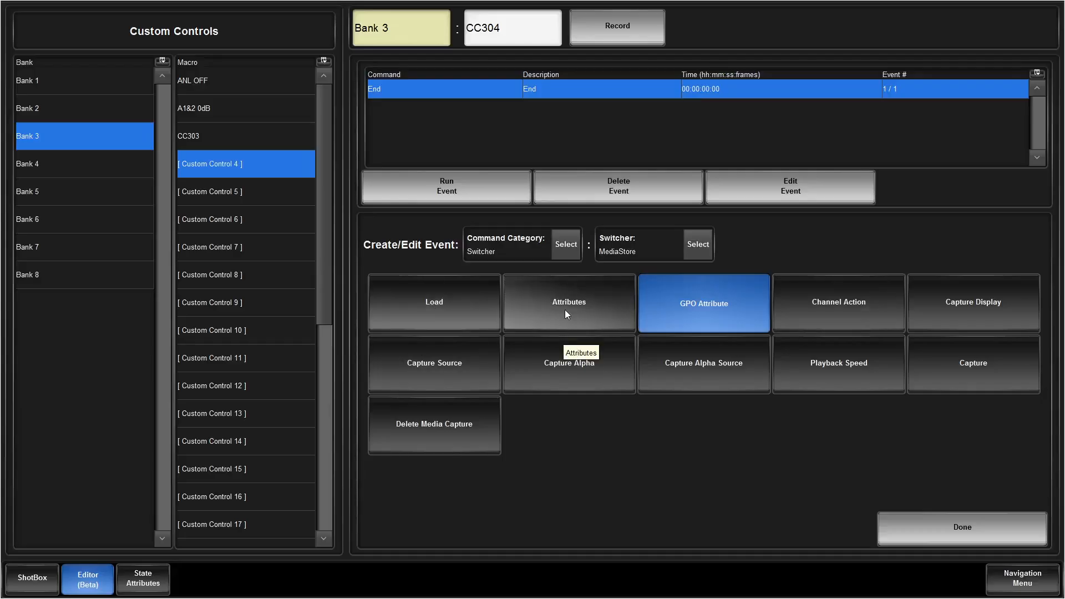
left_click(854, 300)
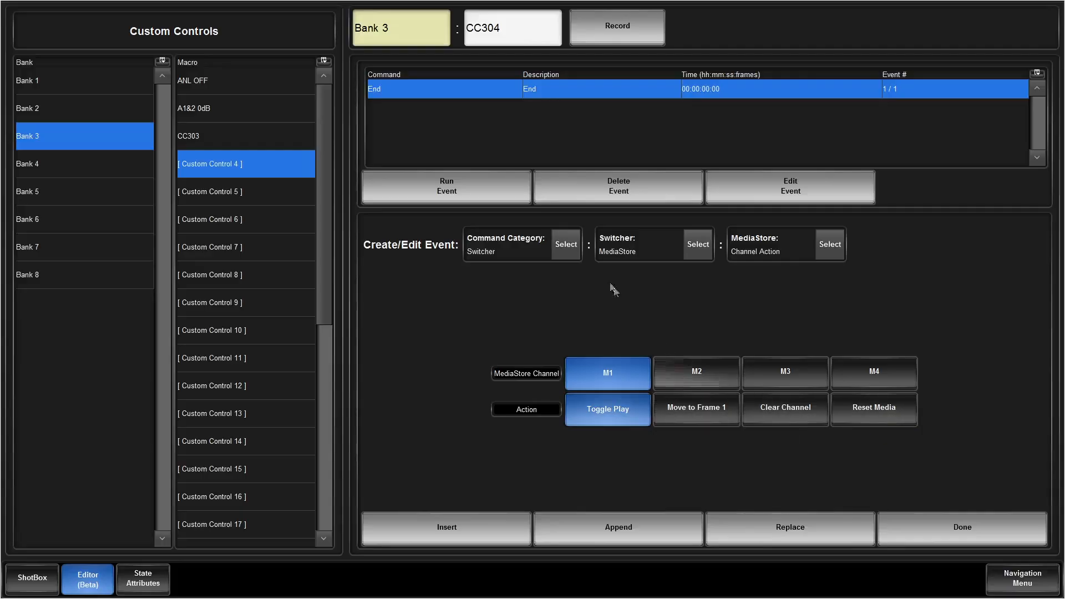
Step: Examine the MediaStore Capture event's settings, including the Capture File number entry
left_click(698, 244)
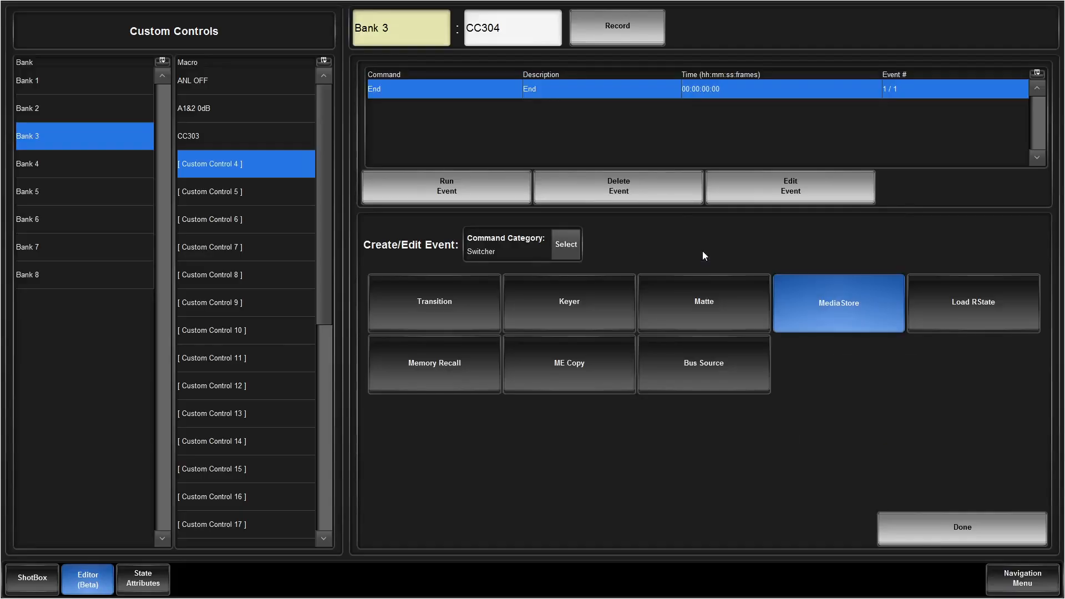
left_click(833, 304)
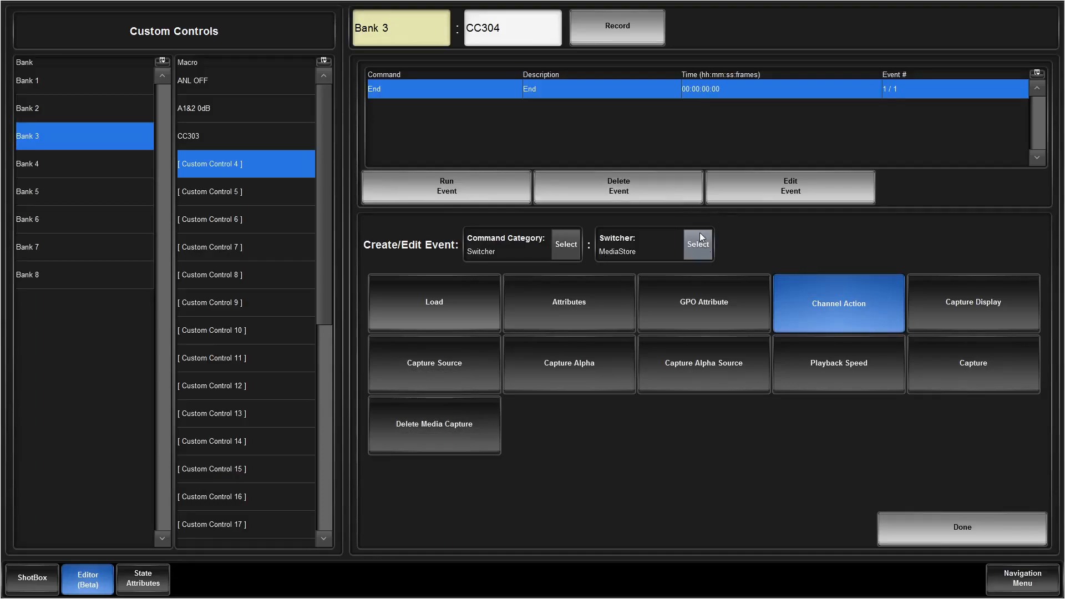
left_click(937, 365)
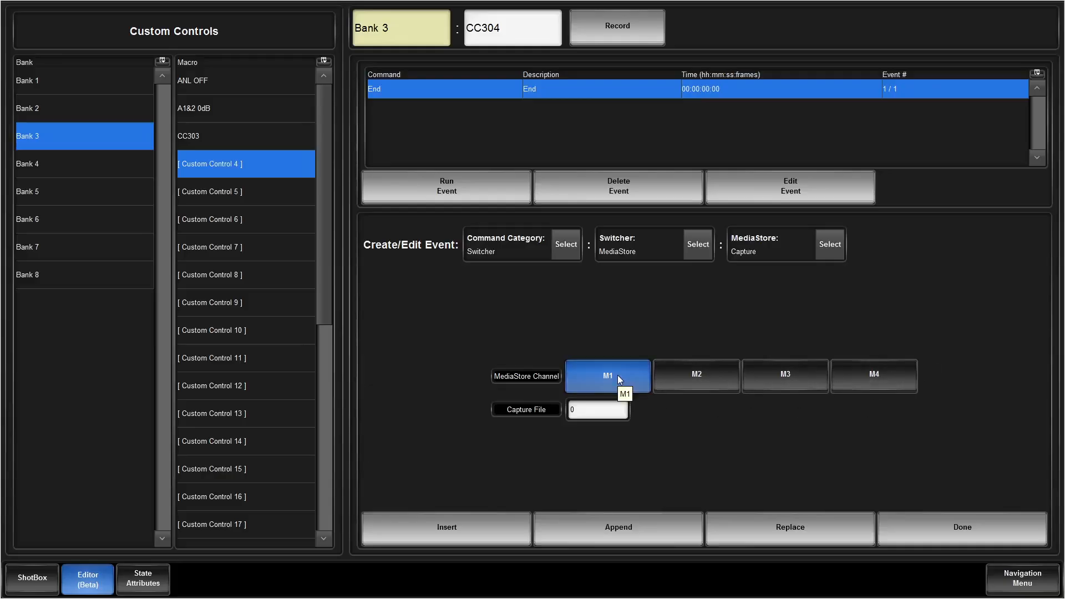
left_click(590, 413)
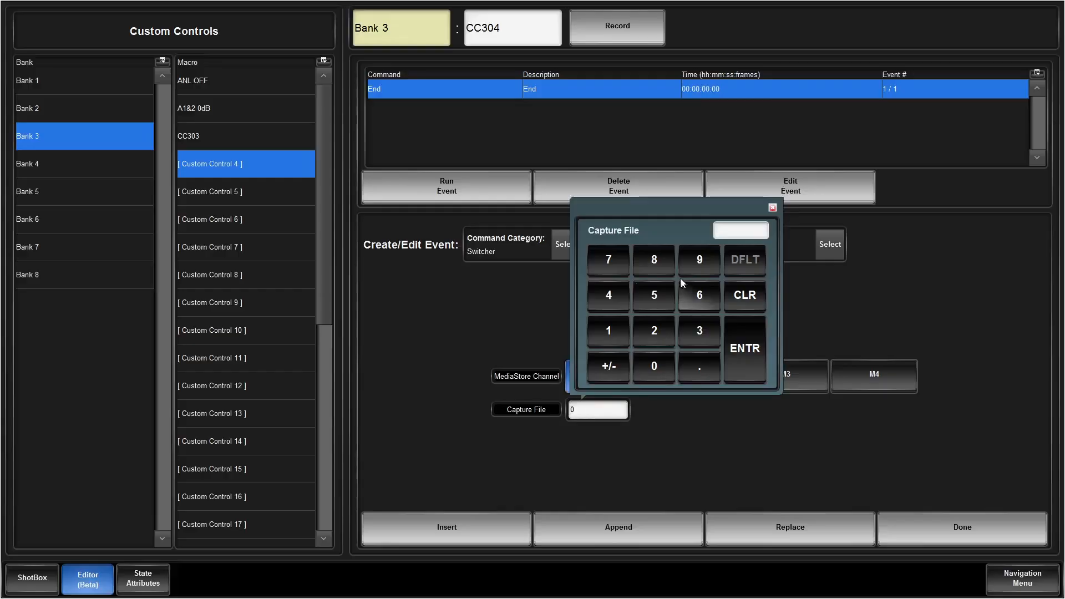
left_click(744, 464)
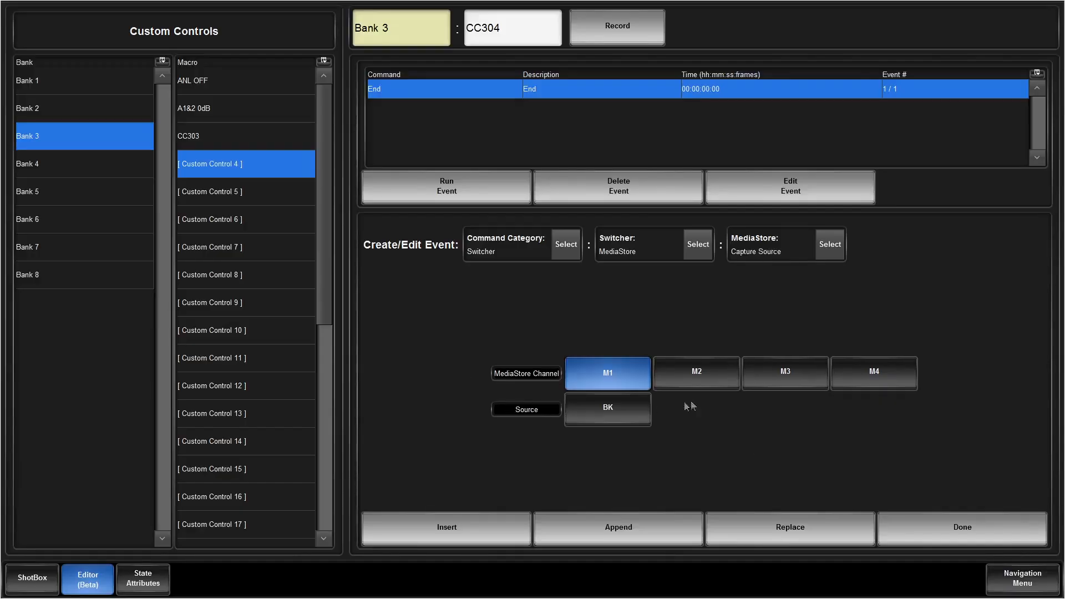
Step: Choose channel M3 for the MediaStore Capture Source event and view the available sources
left_click(790, 376)
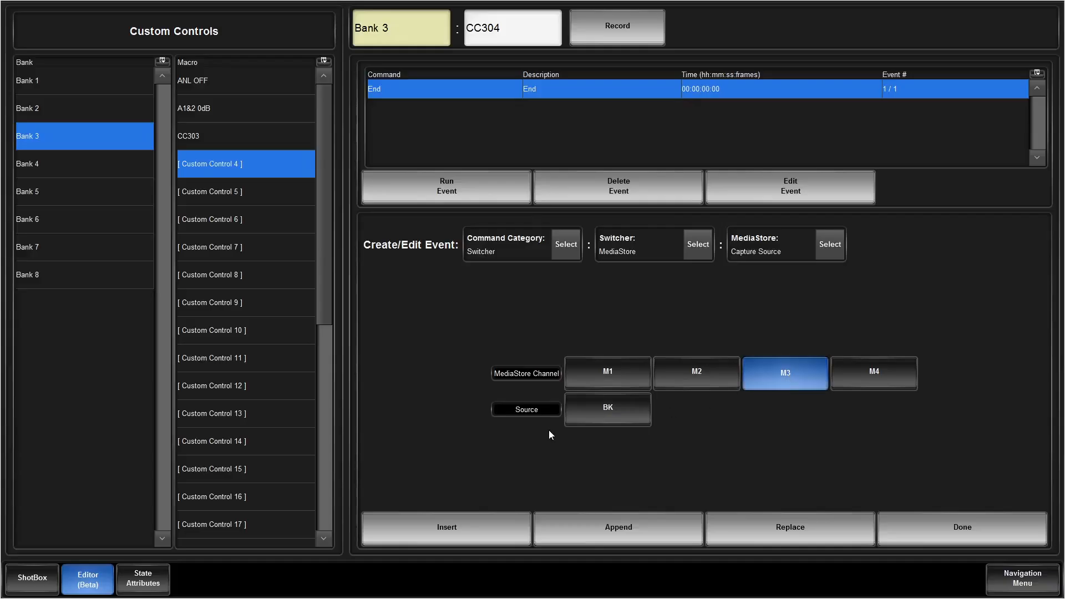
left_click(601, 405)
left_click(601, 406)
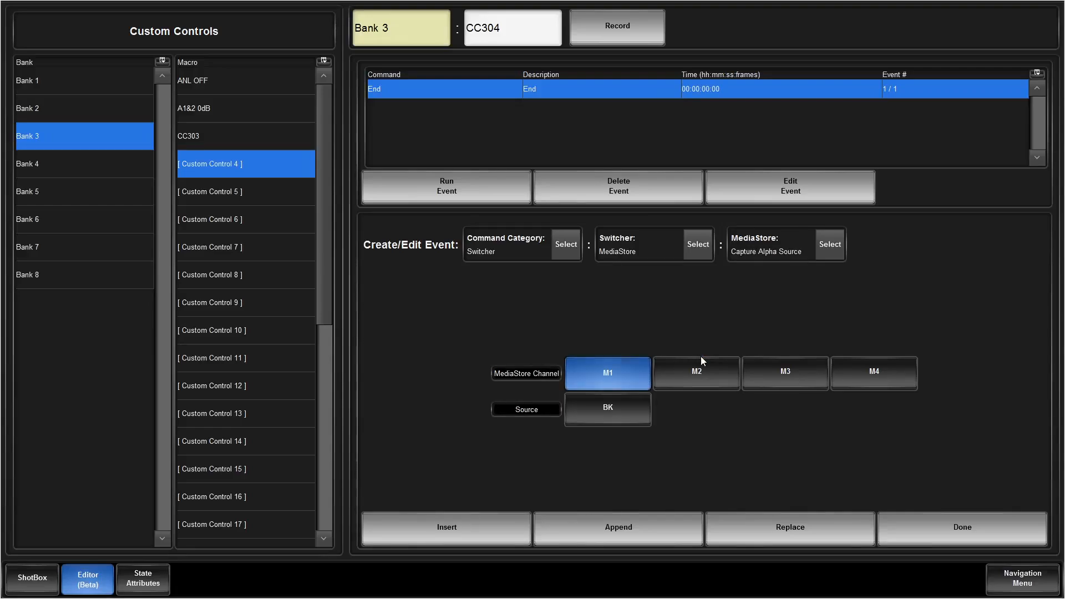
Step: Choose channel M3 for the Capture Alpha Source event and check which alpha sources are available
left_click(768, 379)
left_click(588, 414)
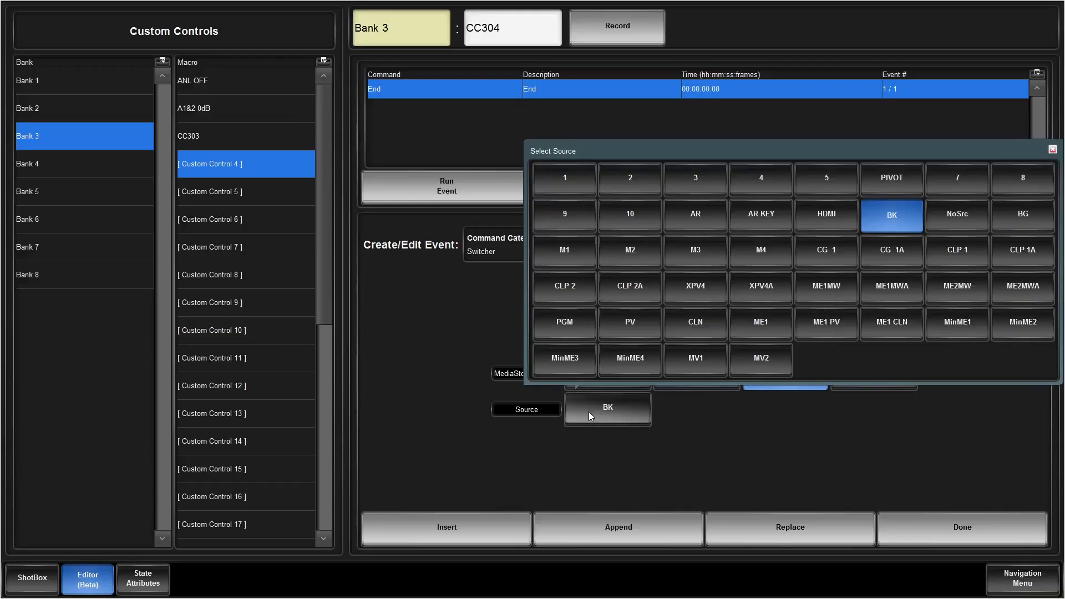
left_click(649, 458)
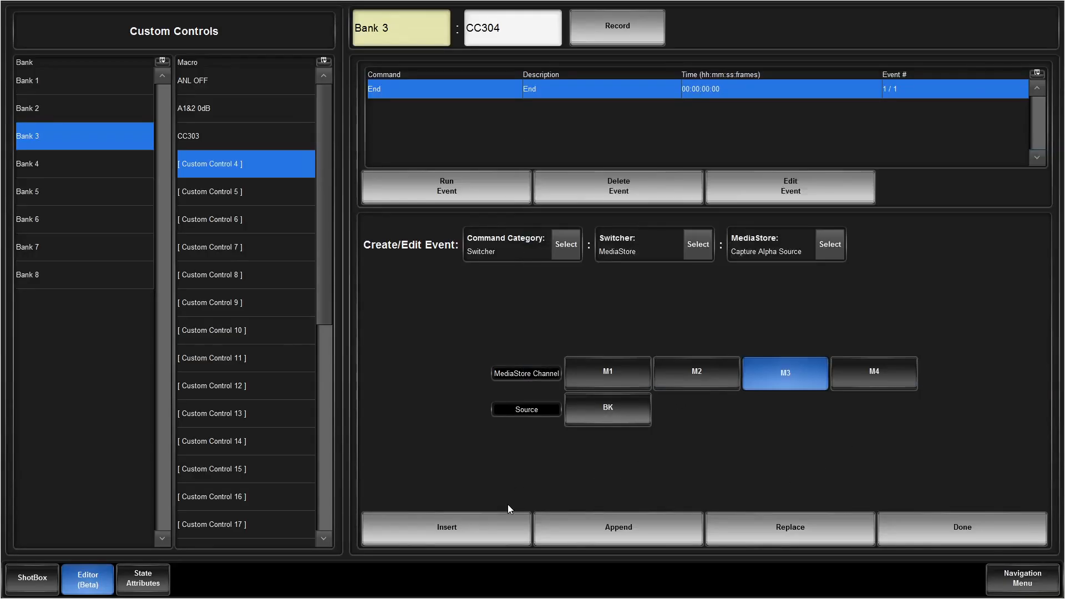
Step: Show the MediaStore Capture Display event options and choose Playback for channel M1
left_click(830, 244)
left_click(954, 314)
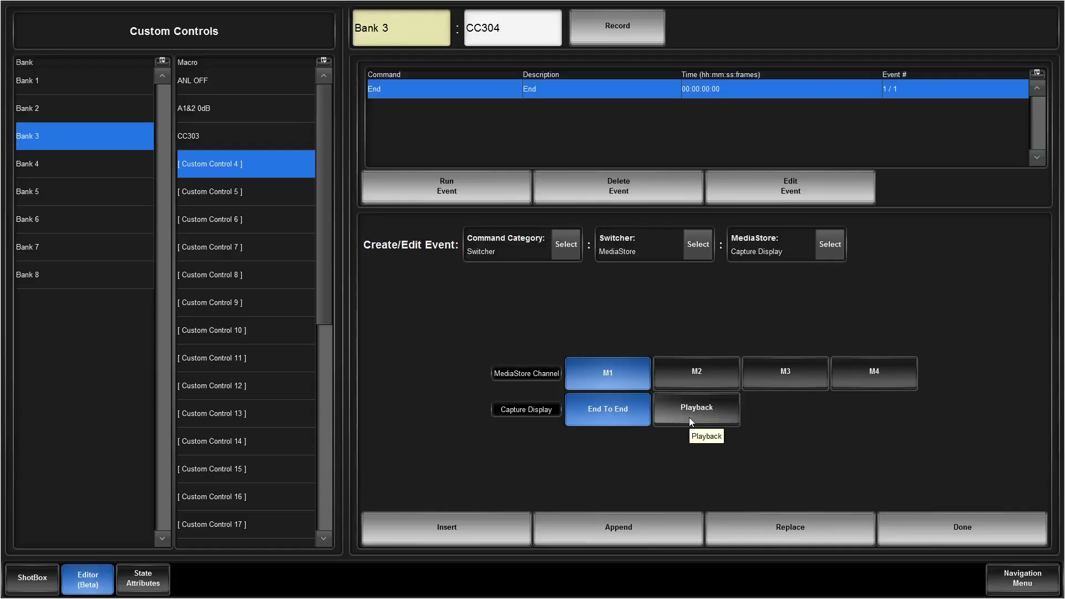
left_click(689, 417)
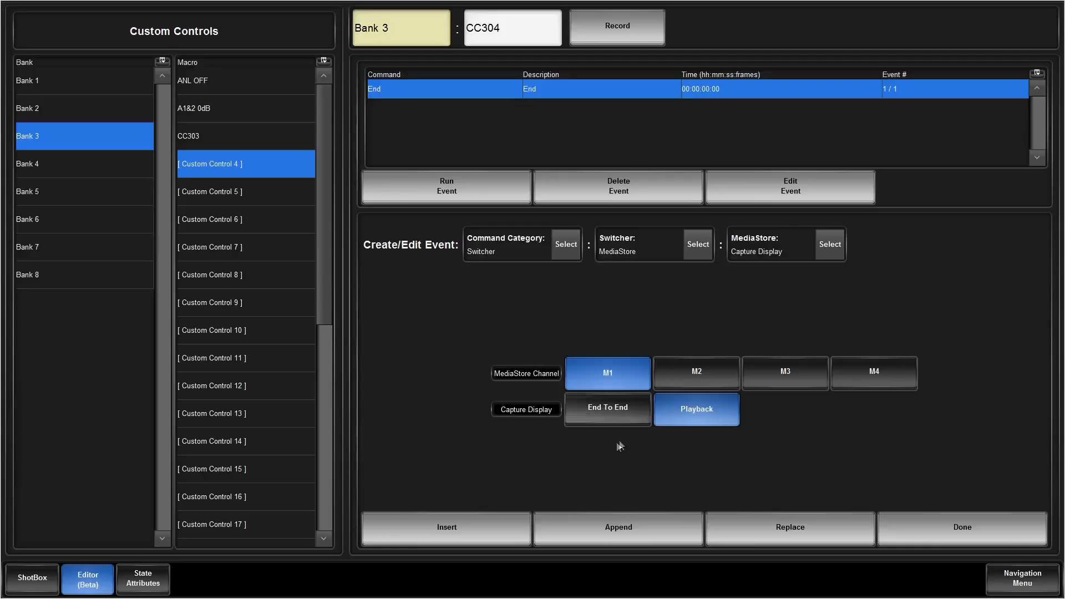
Step: Examine the parameters available for the MediaStore Attributes event on channel M1
left_click(830, 245)
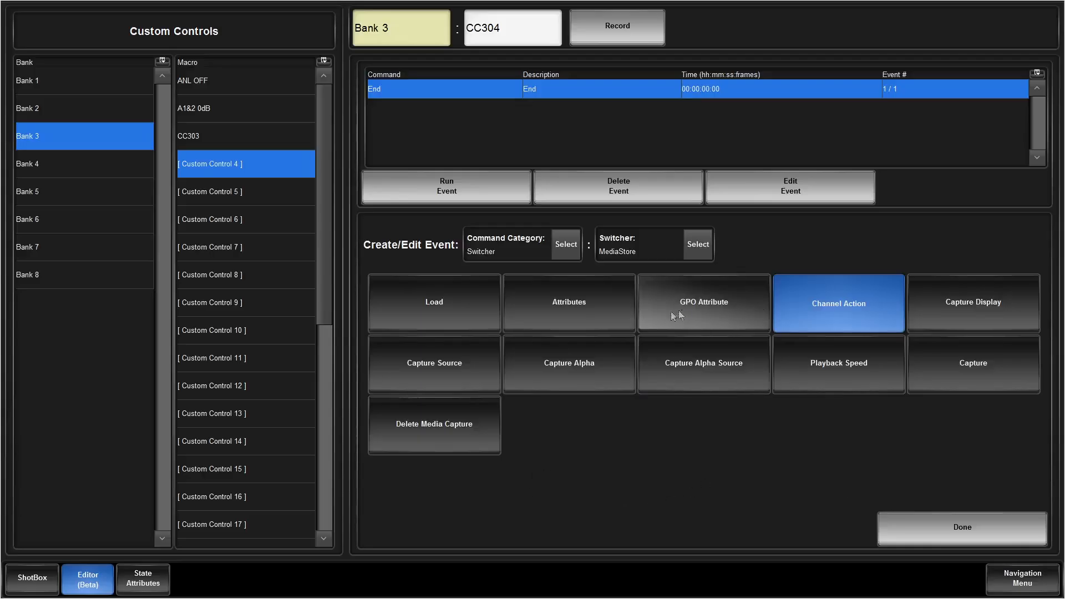
left_click(597, 308)
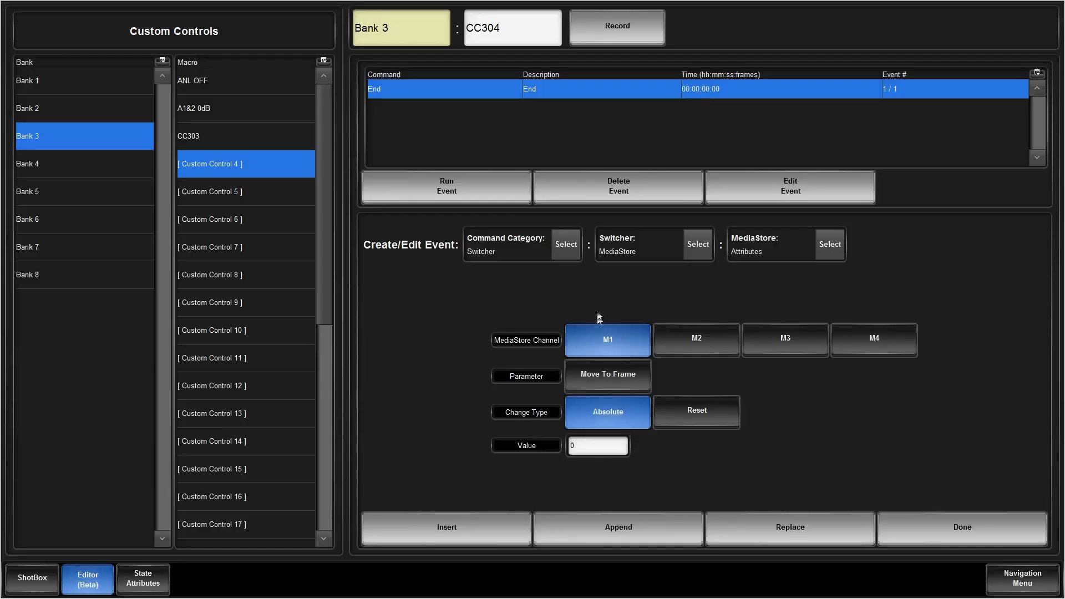
left_click(591, 381)
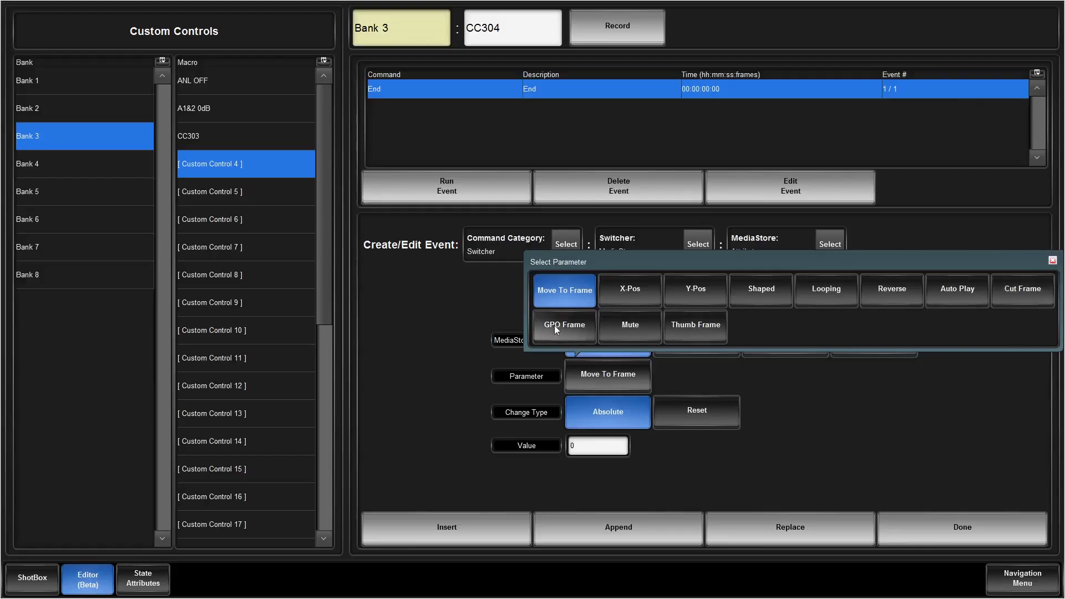
left_click(788, 409)
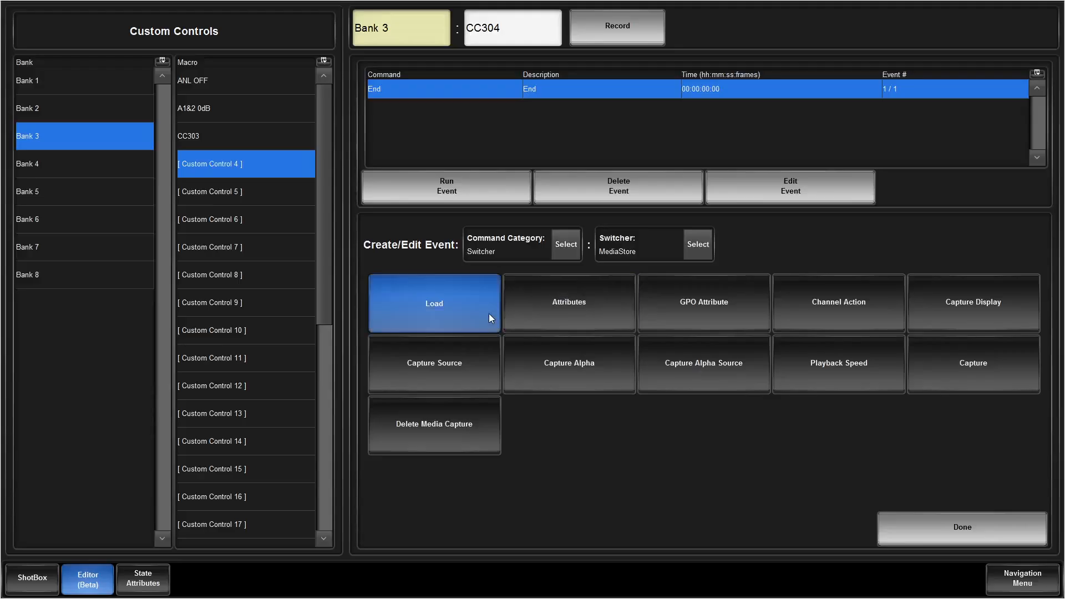
Step: Show the MediaStore Load event options for M1, choose USB as the location, and return to the MediaStore event types
left_click(490, 314)
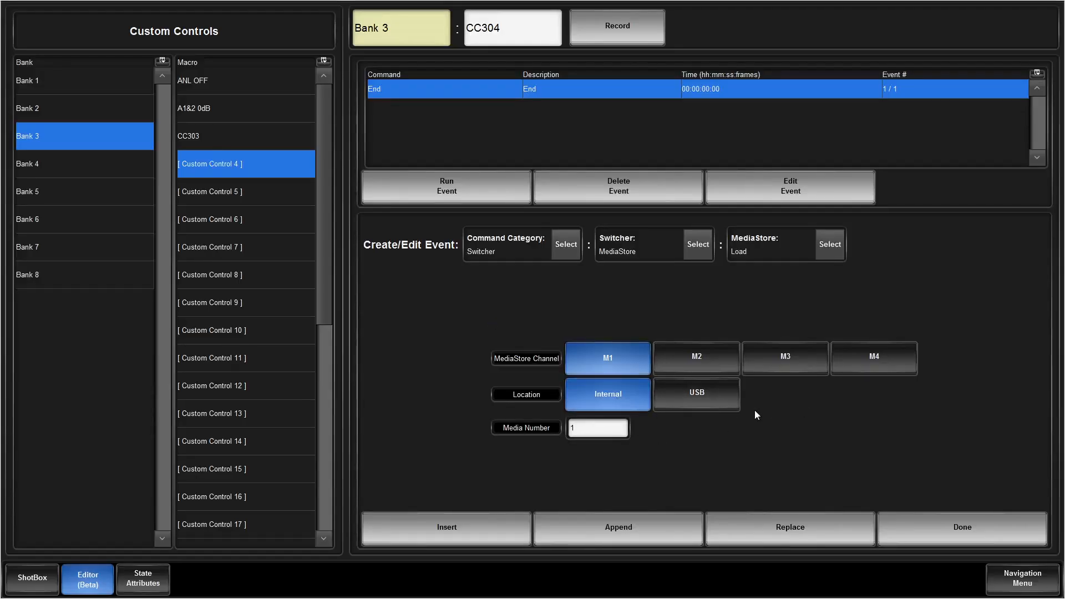
left_click(698, 400)
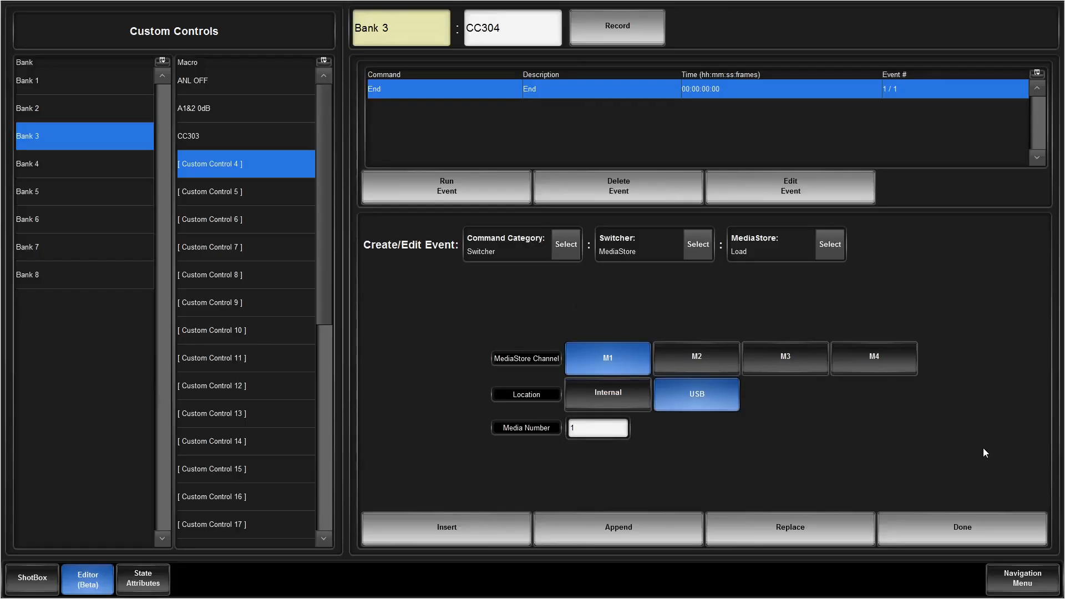
left_click(830, 244)
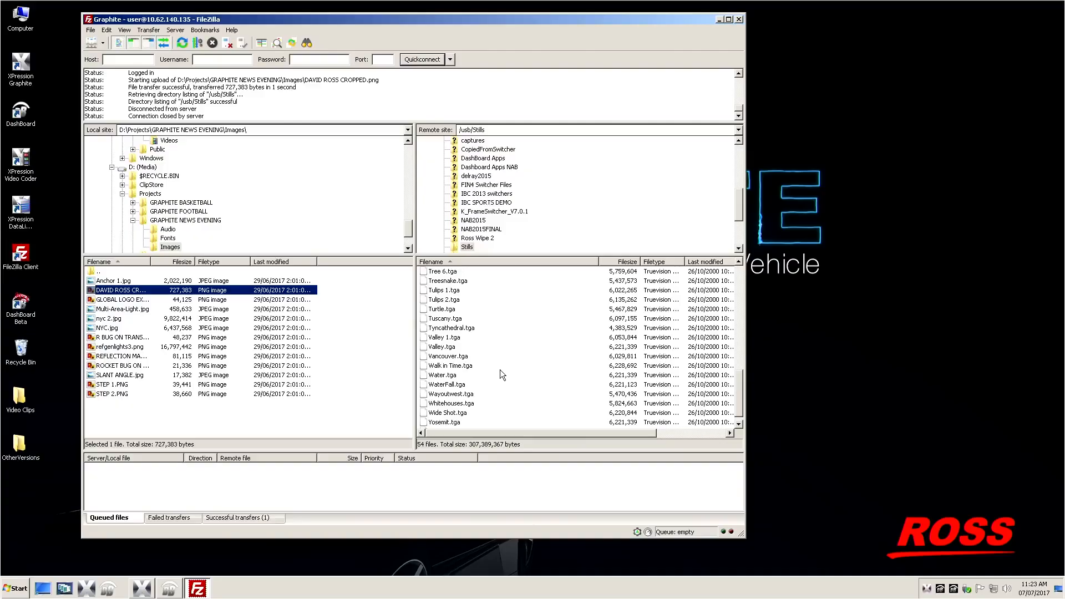
Step: Switch to XPression Graphite and collapse the Graphite Output 1, Graphite Clips 2 and Graphite Clips 3 groups in Output Monitors
left_click(47, 589)
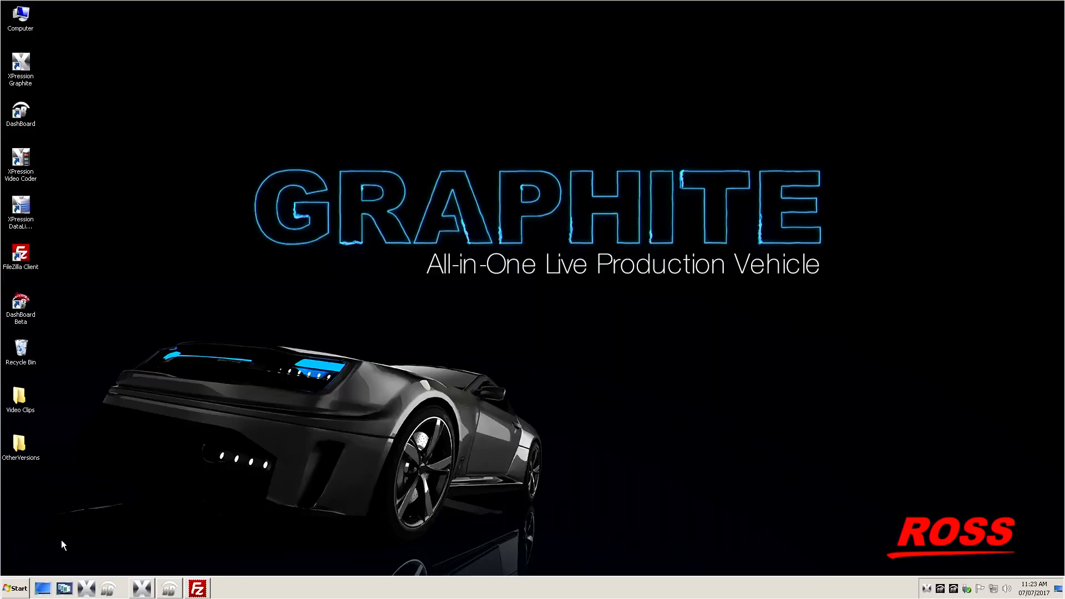
left_click(145, 588)
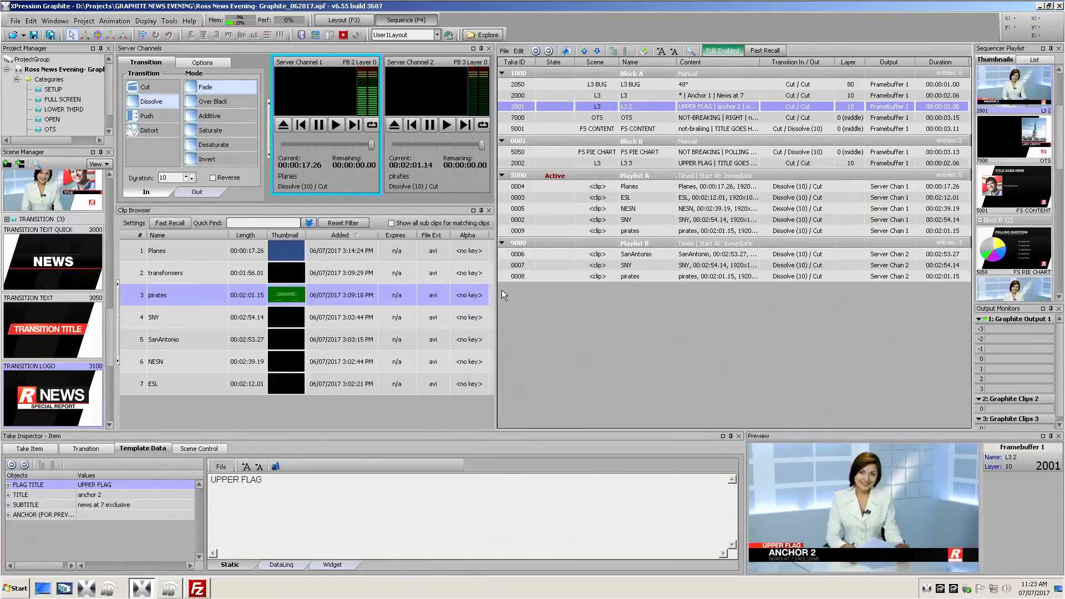
left_click(980, 319)
left_click(979, 329)
left_click(979, 339)
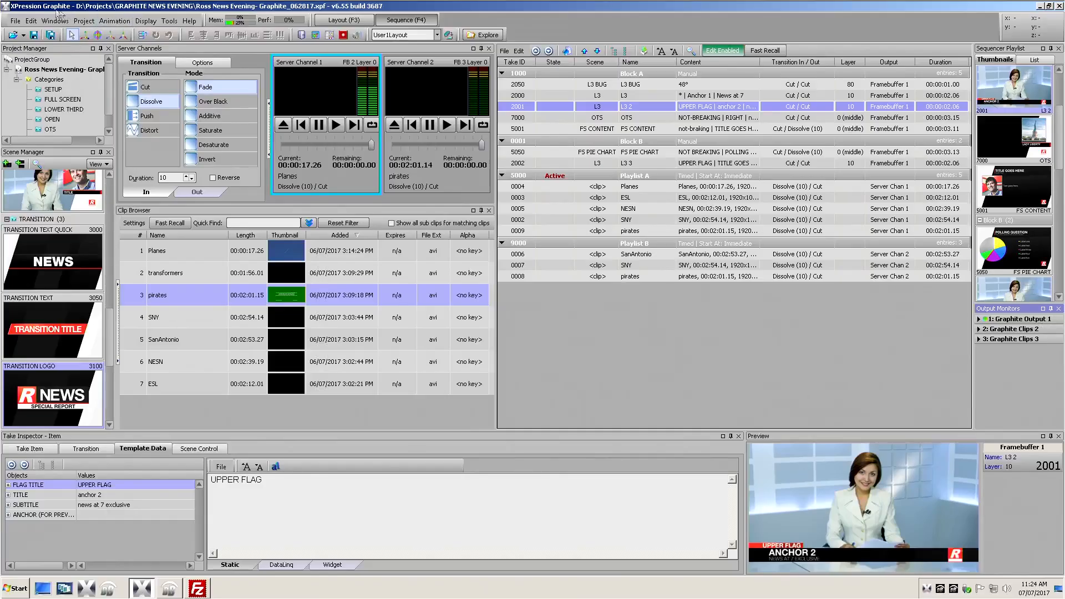
Step: Open the Hardware Setup and add a new XPression RossLinq Connector framebuffer board
left_click(30, 21)
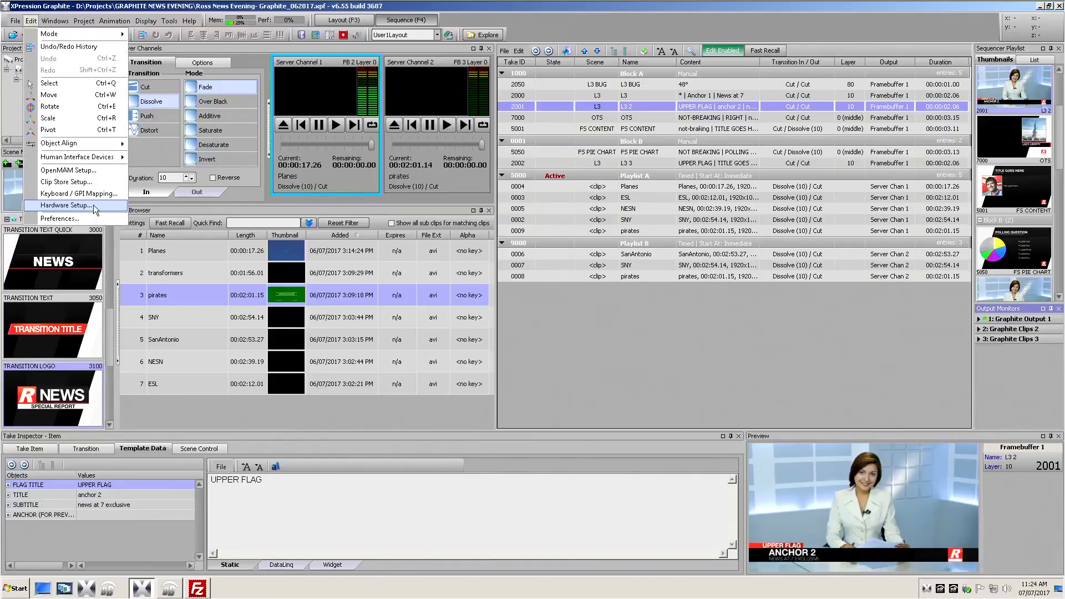
left_click(89, 204)
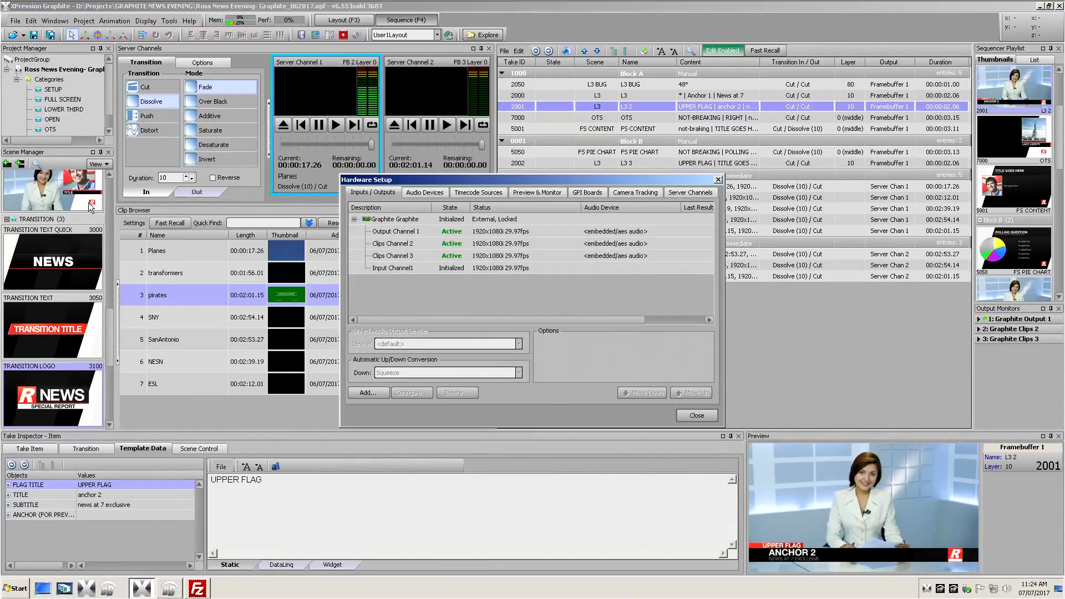
left_click_drag(394, 183, 278, 188)
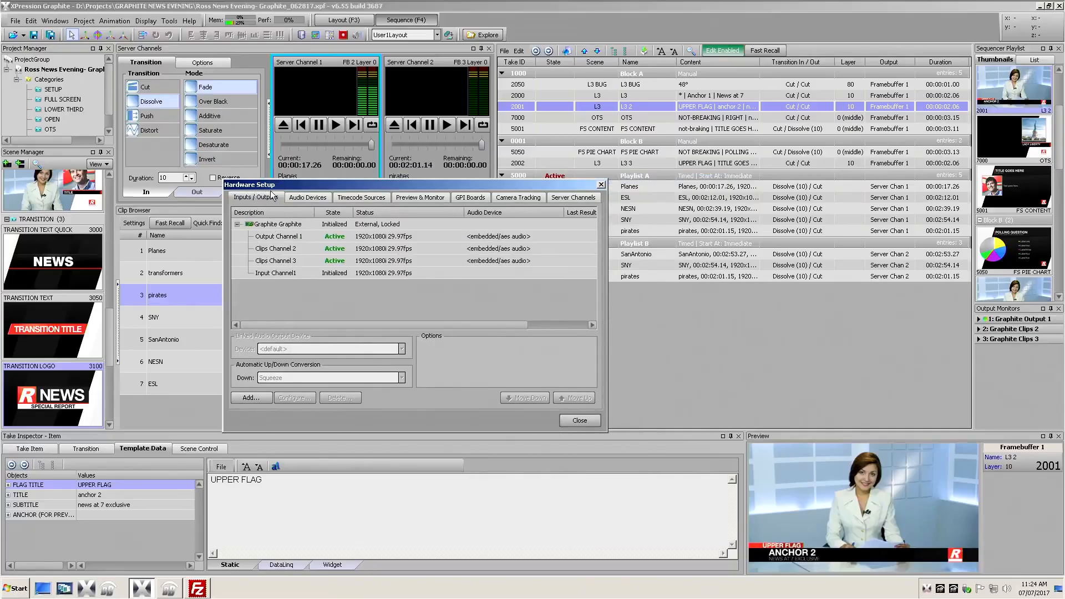
left_click(249, 398)
left_click(499, 299)
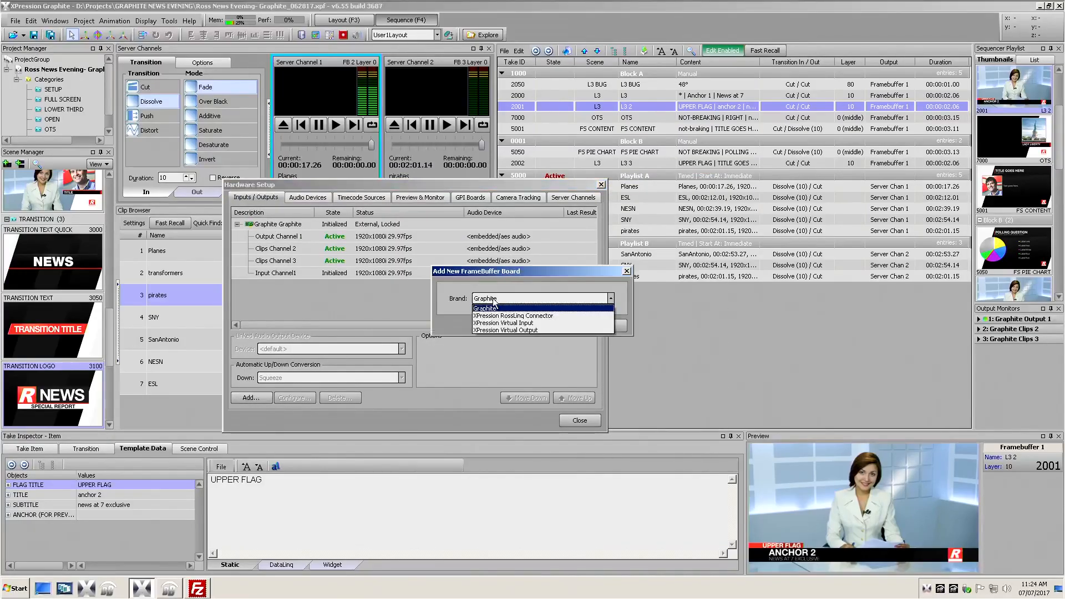
left_click(524, 316)
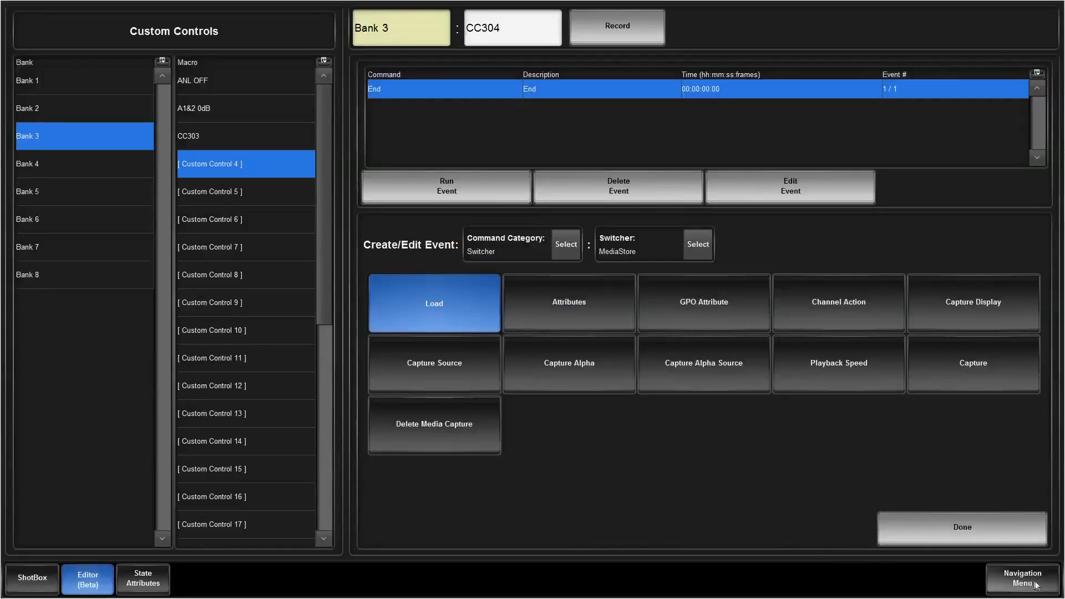
Step: Switch to the Graphite switcher interface and look up its IP address in the network configuration
left_click(1038, 587)
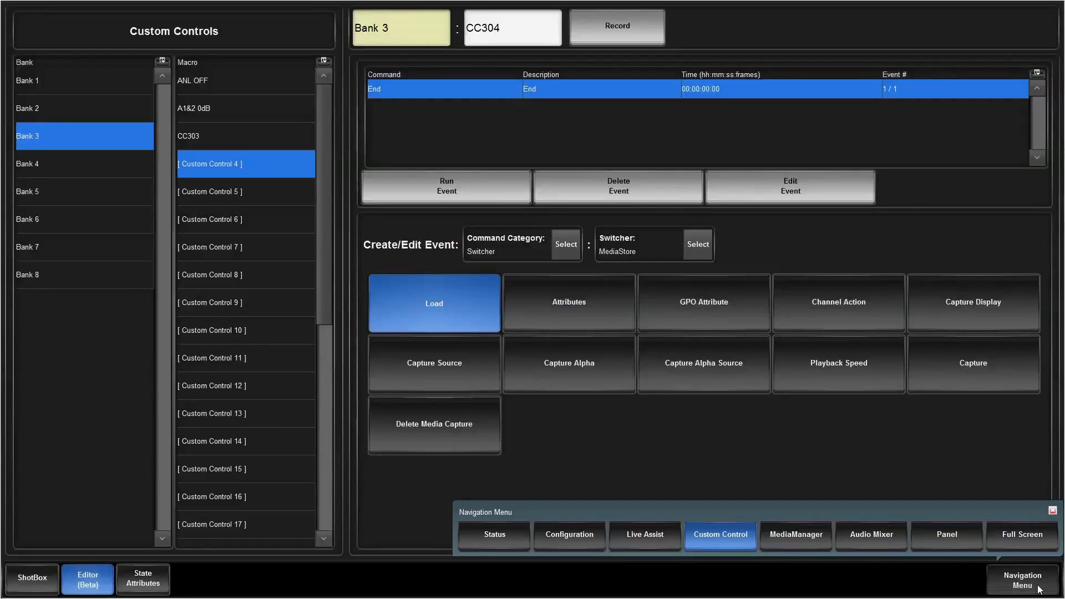
left_click(570, 536)
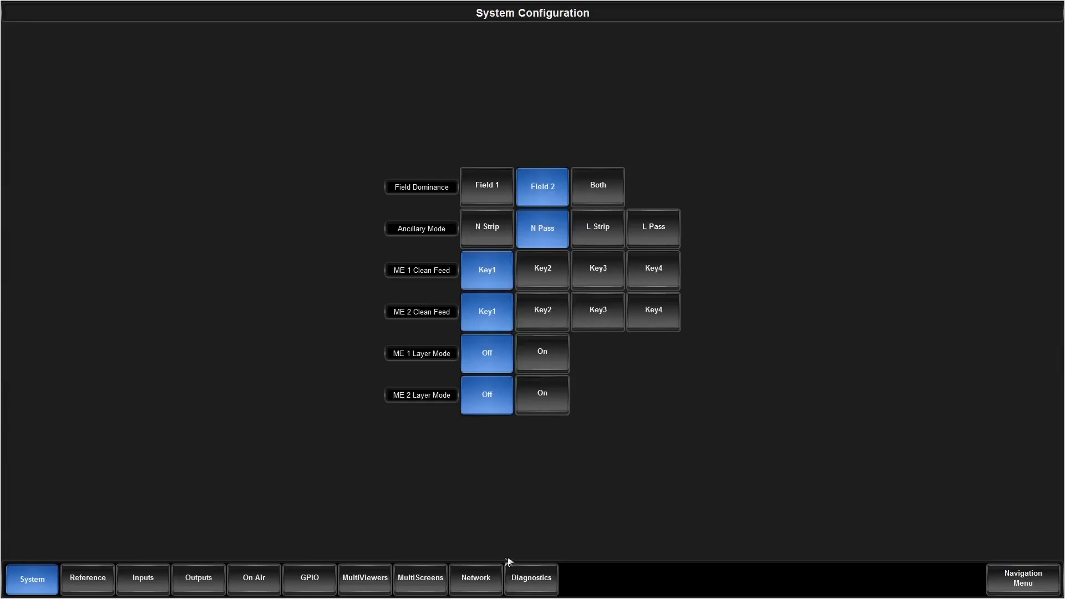
left_click(474, 578)
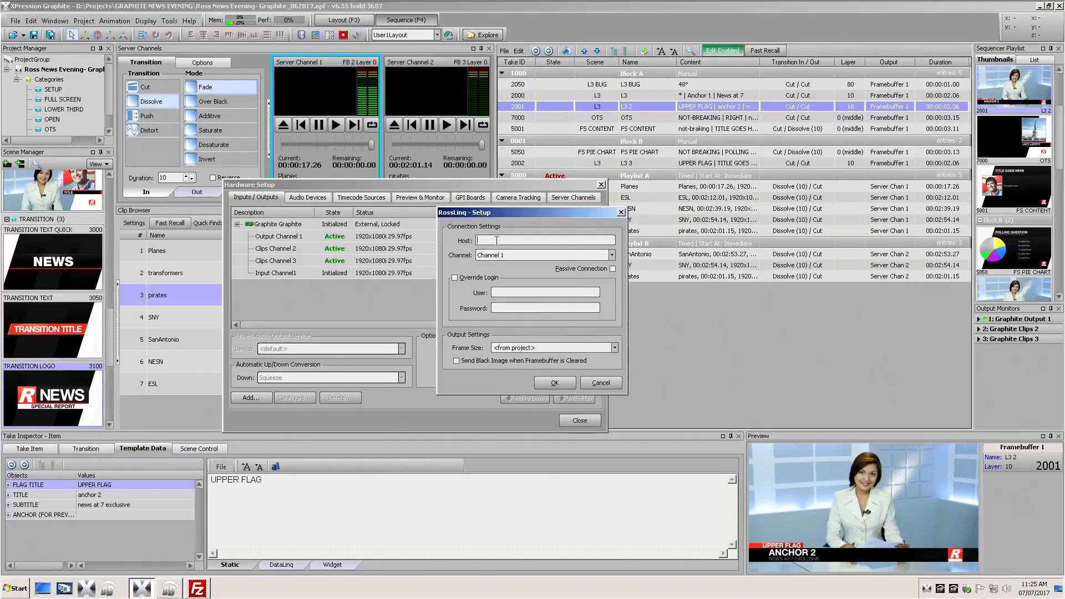
Step: Configure the RossLinq connection with host 10.62.140.135 on Channel 1, sending a black image when the framebuffer is cleared
type("10.62.140.135")
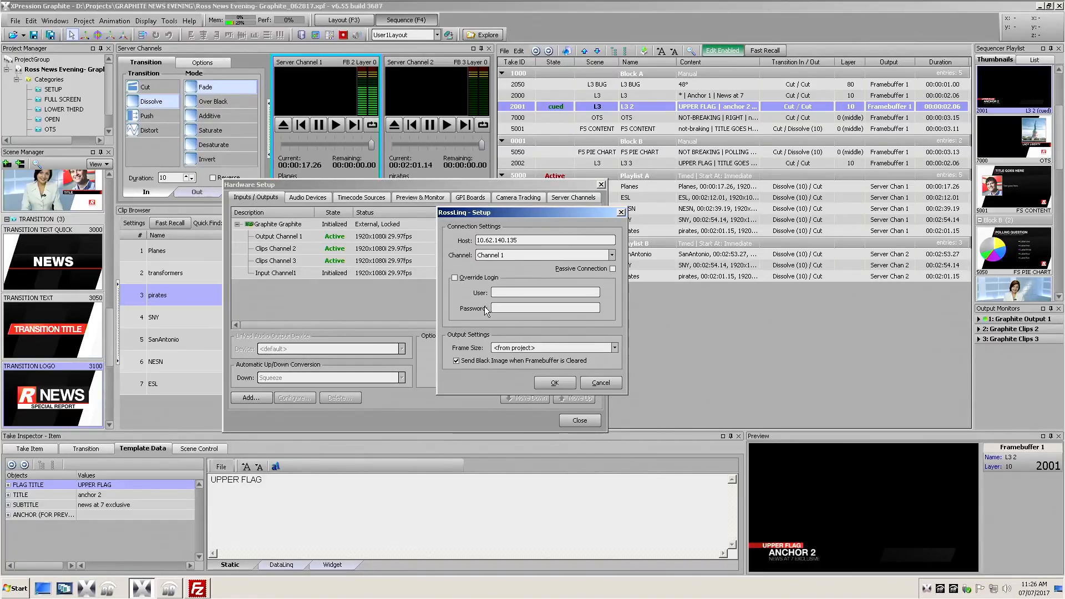
left_click(552, 380)
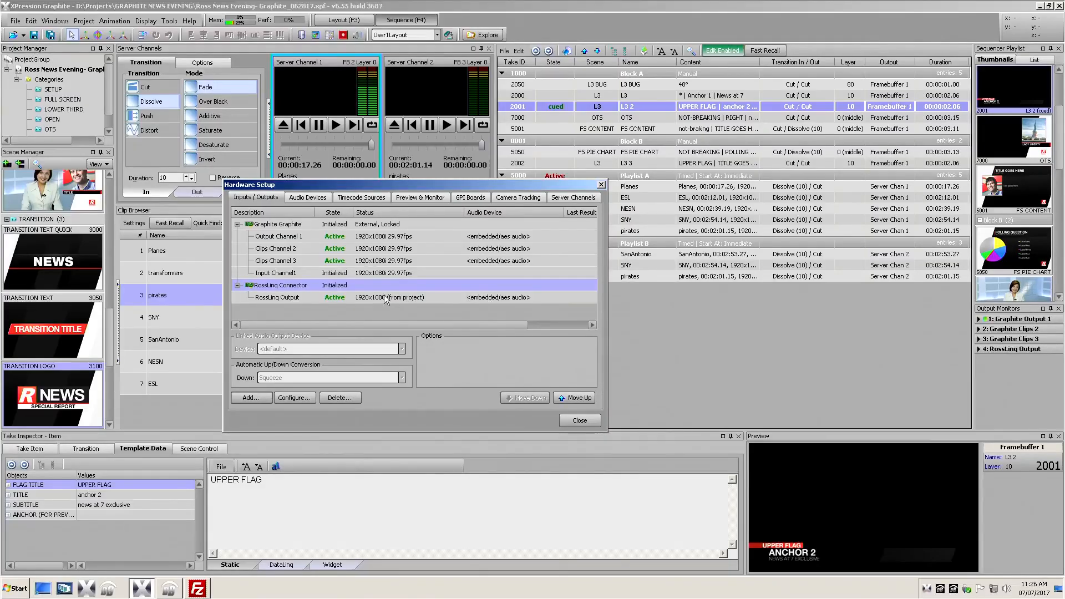
Step: Add a second XPression RossLinq Connector with host 10.62.140.135 on Channel 2, and close the Hardware Setup
left_click(257, 400)
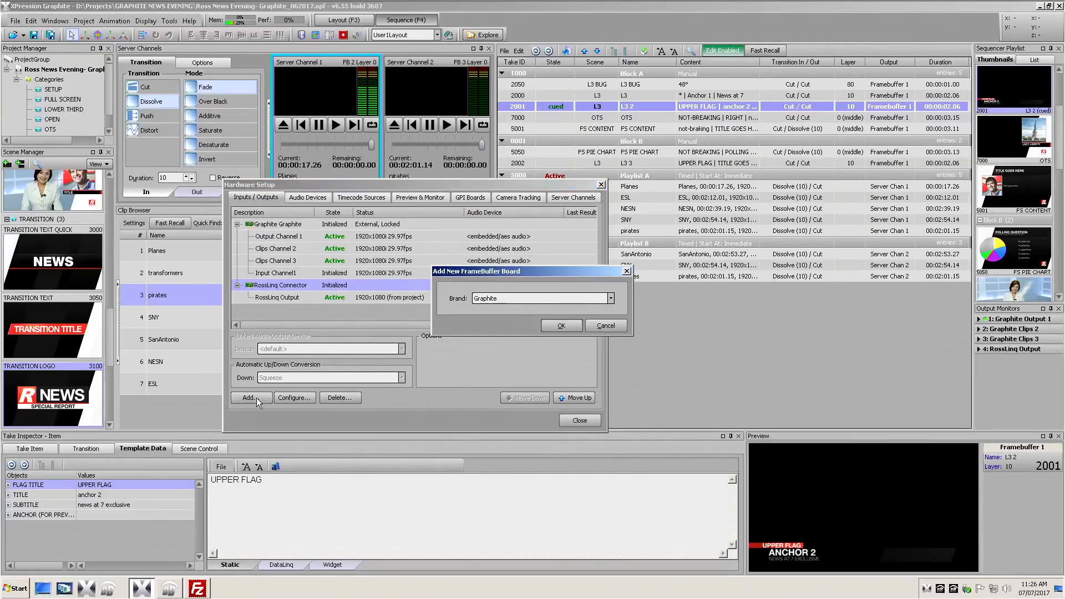
left_click(493, 298)
left_click(514, 315)
left_click(621, 325)
type("10.62.140.135")
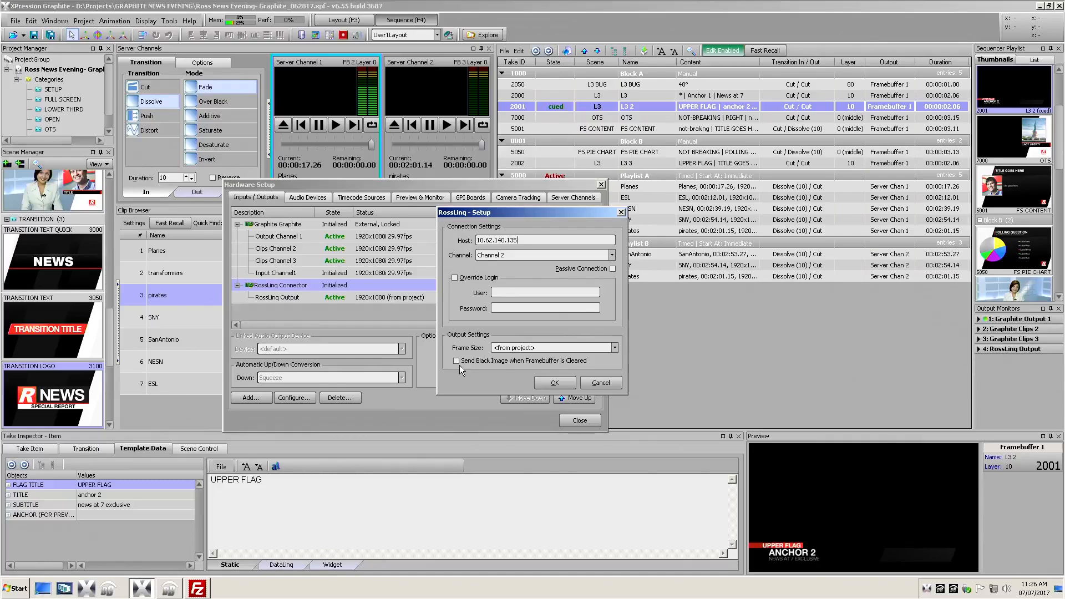
left_click(553, 382)
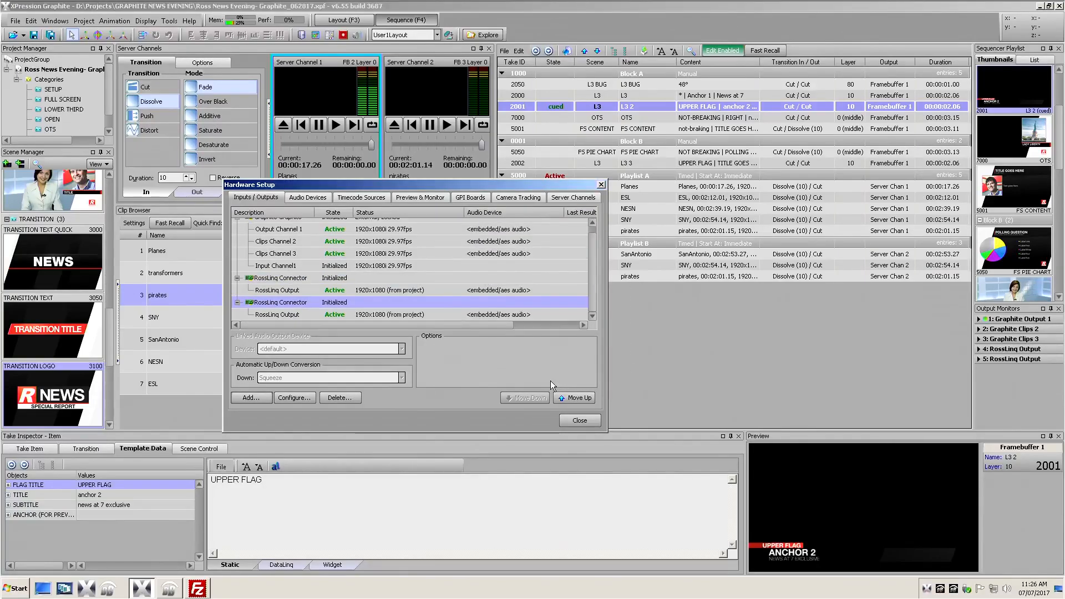
left_click(589, 421)
Step: Add the FS PIE CHART scene to the sequencer and move it into a new group named Media Stills
left_click_drag(53, 308, 605, 370)
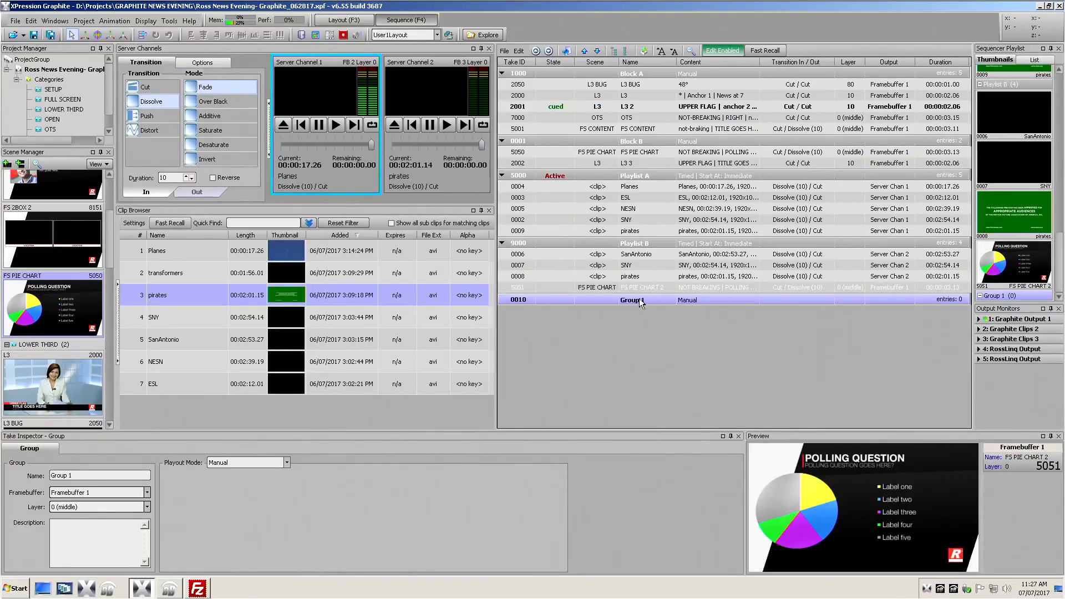
left_click(642, 300)
type("M")
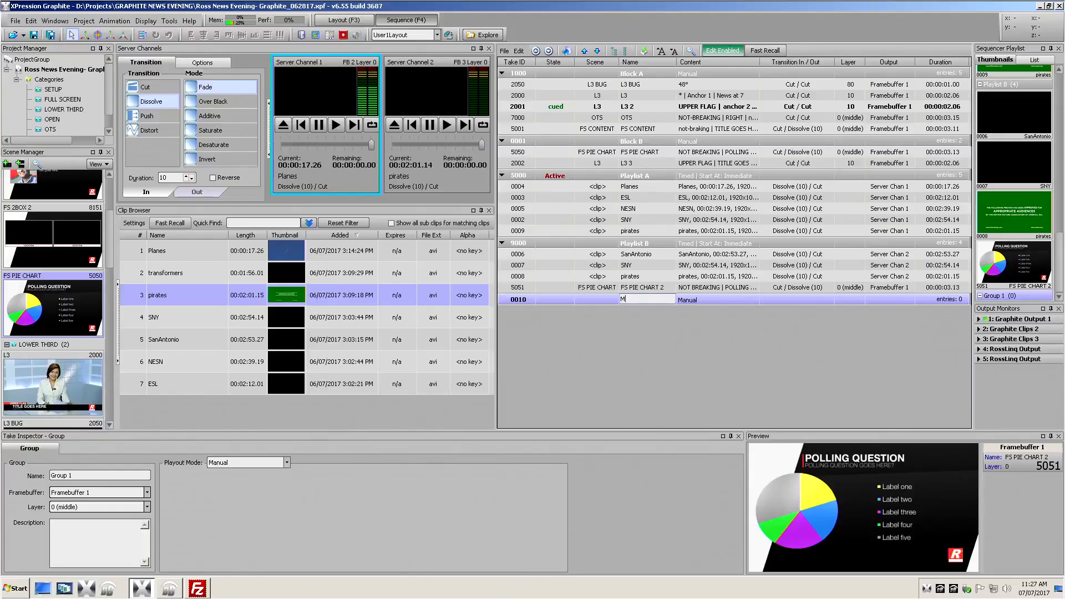
type("edia Stills")
key("Return")
left_click_drag(561, 289, 561, 315)
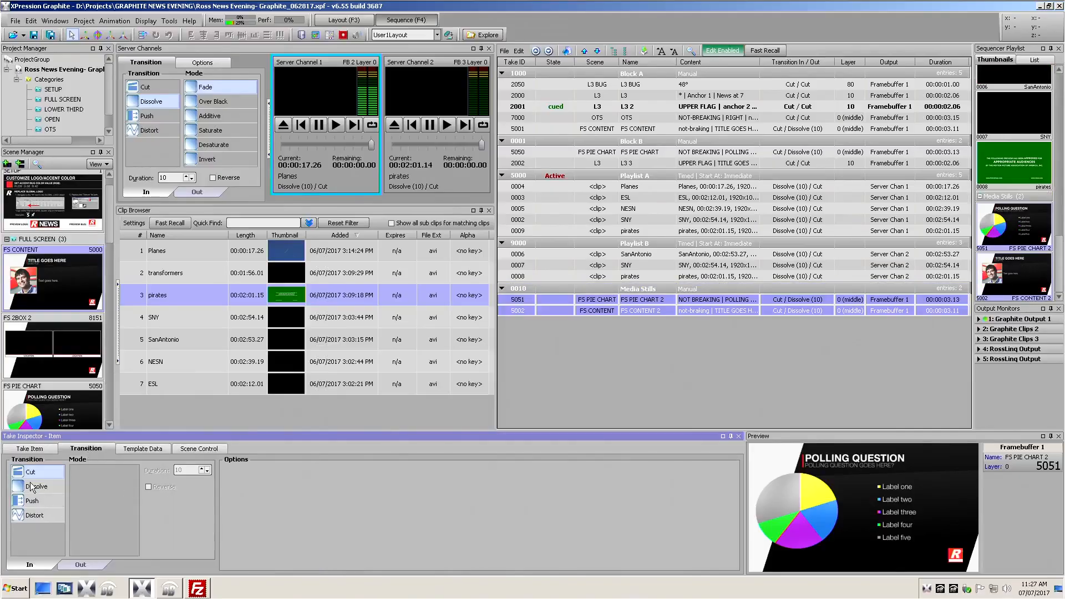
Step: Set the FS PIE CHART 2 item's out transition to Cut and choose Framebuffer 5 as its output
left_click(78, 565)
left_click(32, 472)
left_click(888, 299)
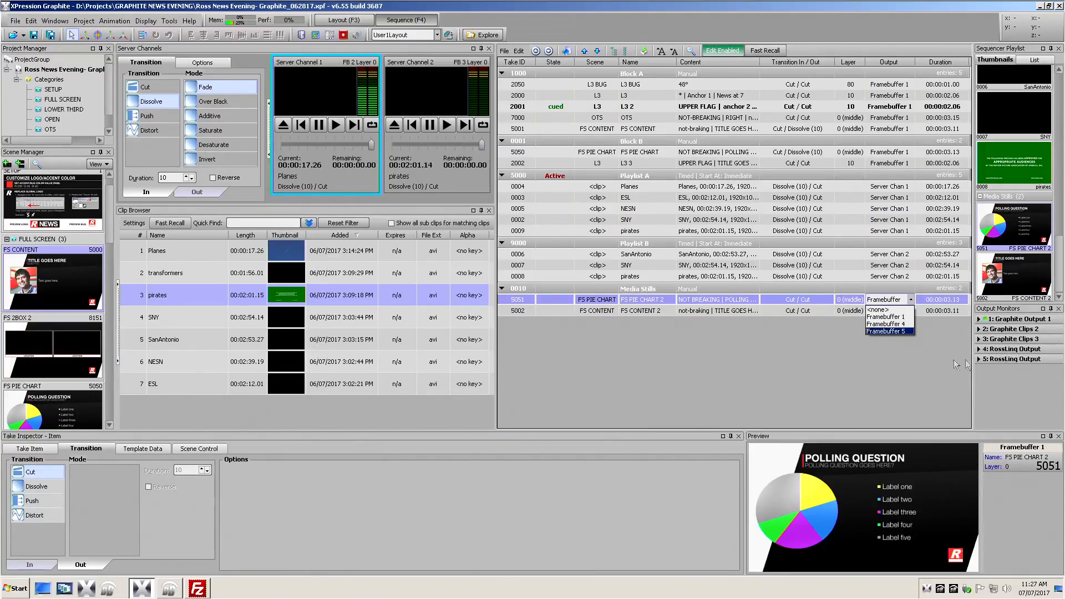
Step: Replace the FS CONTENT 2 caption with the caller's name followed by "on the Phone", and select the FS PIE CHART 2 item
left_click(143, 448)
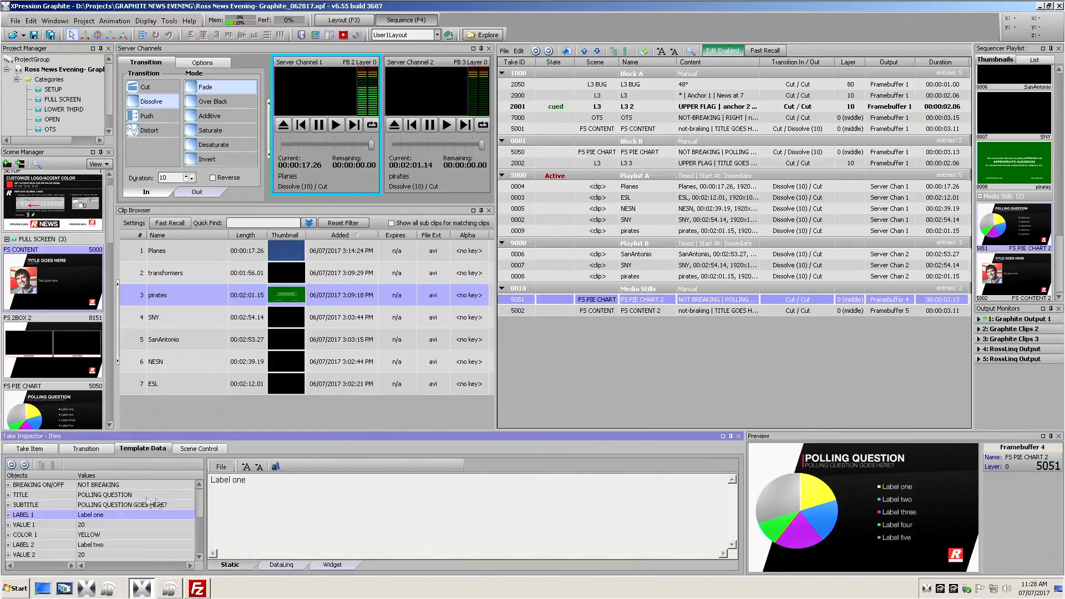
left_click(147, 515)
left_click_drag(263, 481, 208, 482)
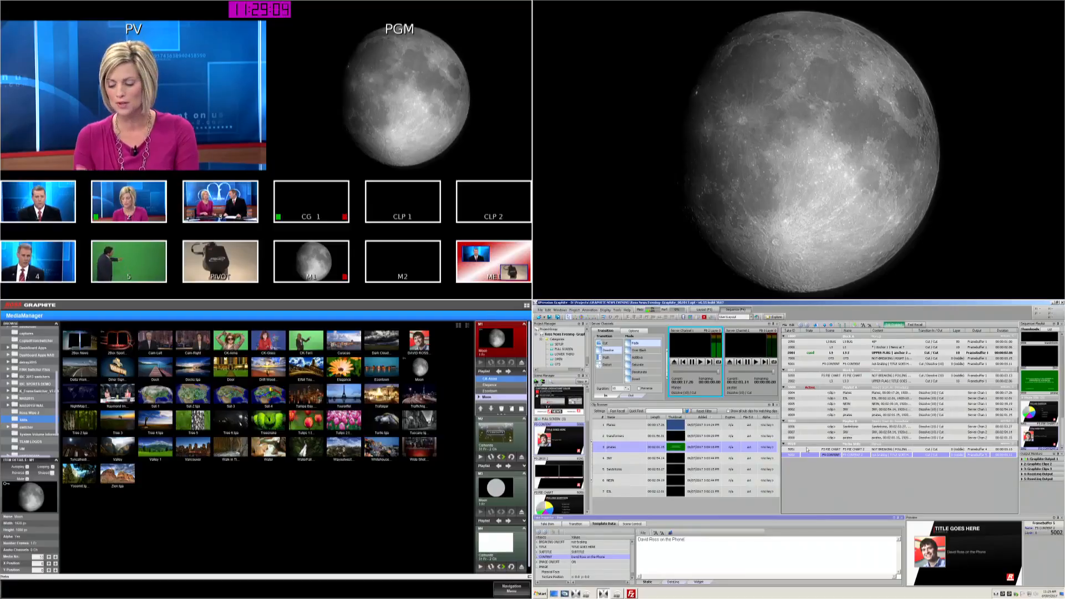
left_click(808, 450)
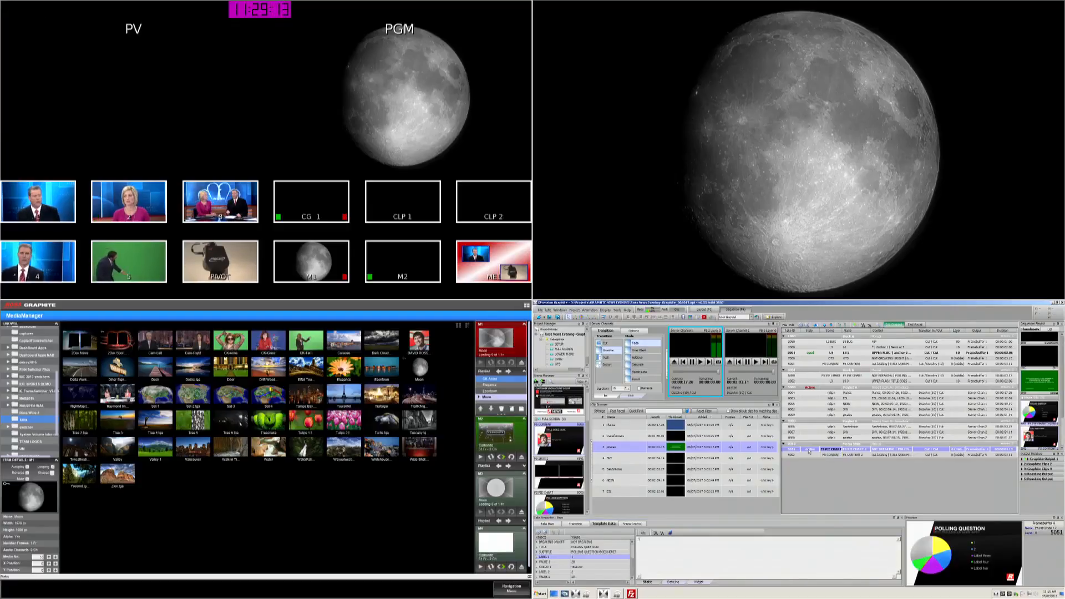